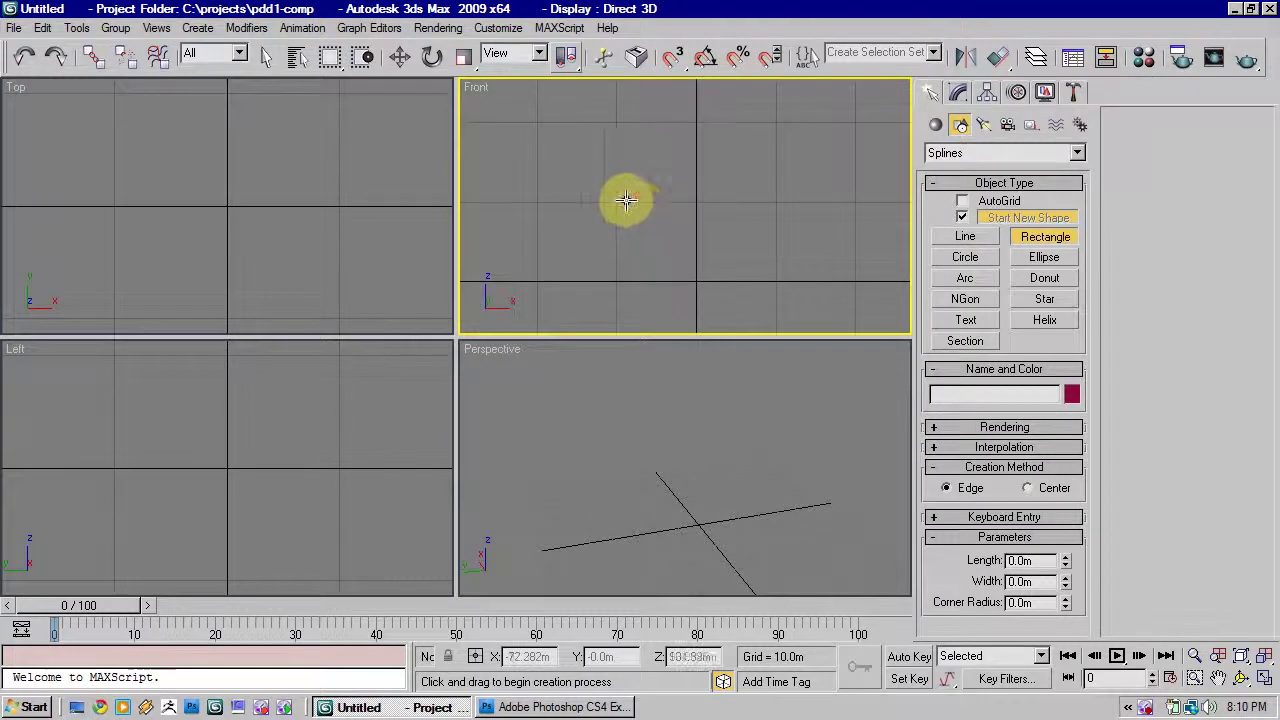
Step: Draw a wide rectangle about 1012 m wide and 212 m long in the Front viewport, and hide that viewport's grid
scroll(579, 189, down, 2)
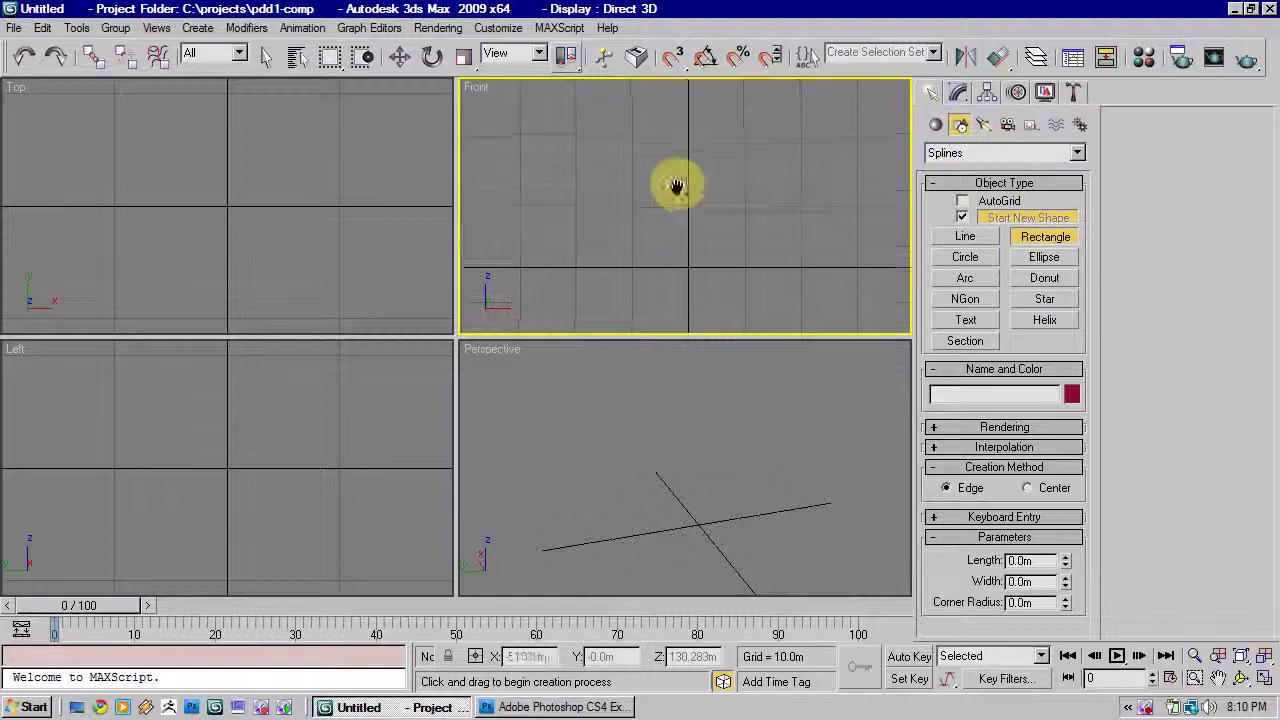
drag(510, 95, 1080, 213)
scroll(763, 200, down, 2)
middle_drag(740, 215, 755, 241)
right_click(711, 229)
scroll(722, 228, up, 1)
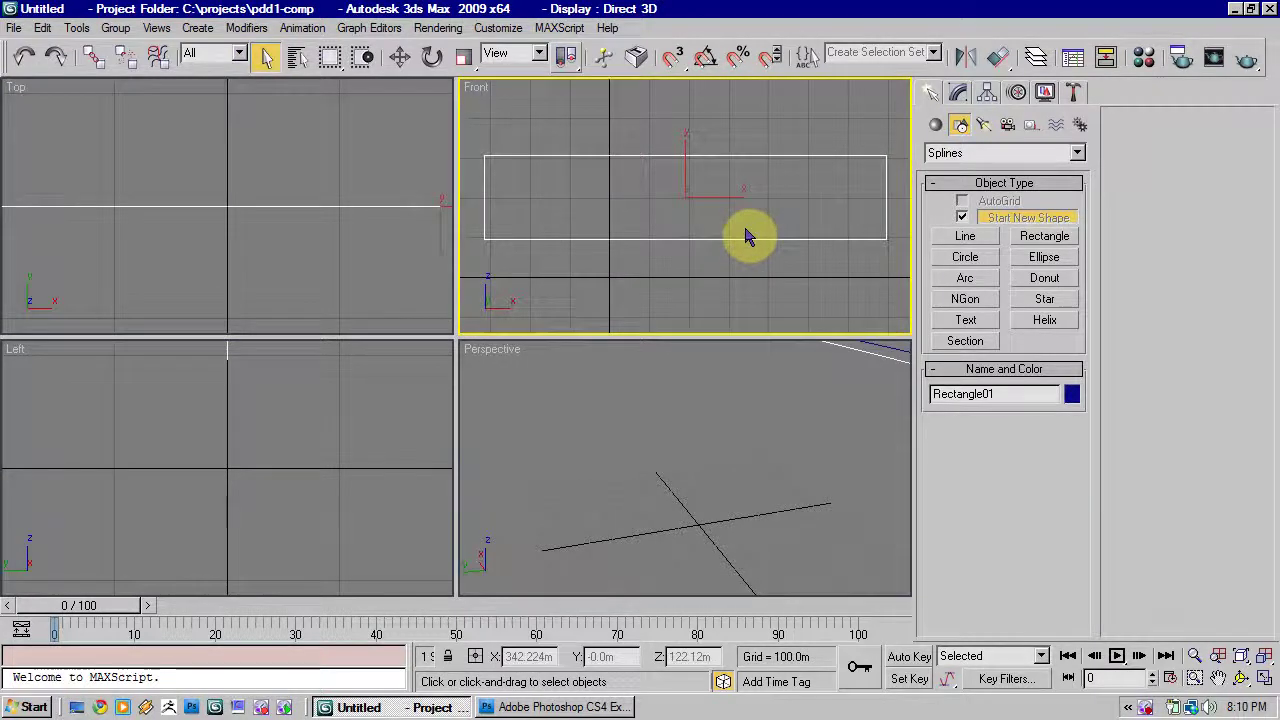
key(g)
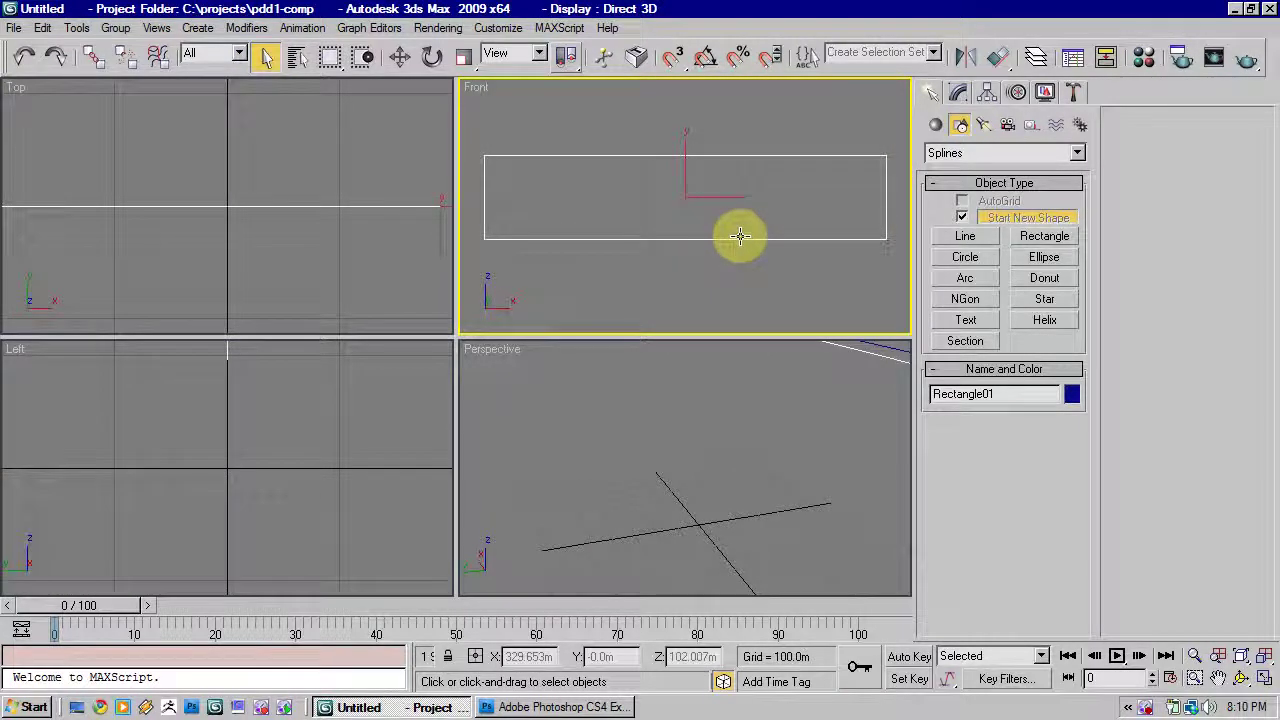
right_click(726, 222)
click(706, 222)
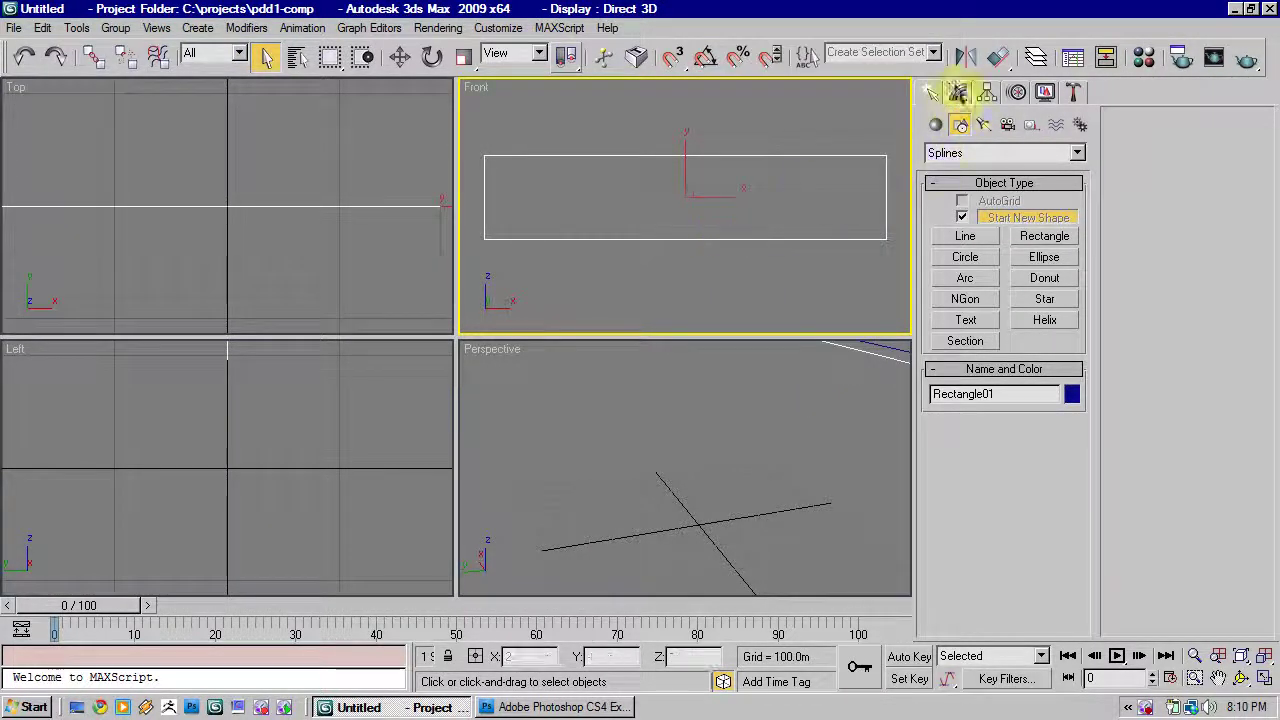
Step: Add an Edit Spline modifier to the rectangle
click(963, 92)
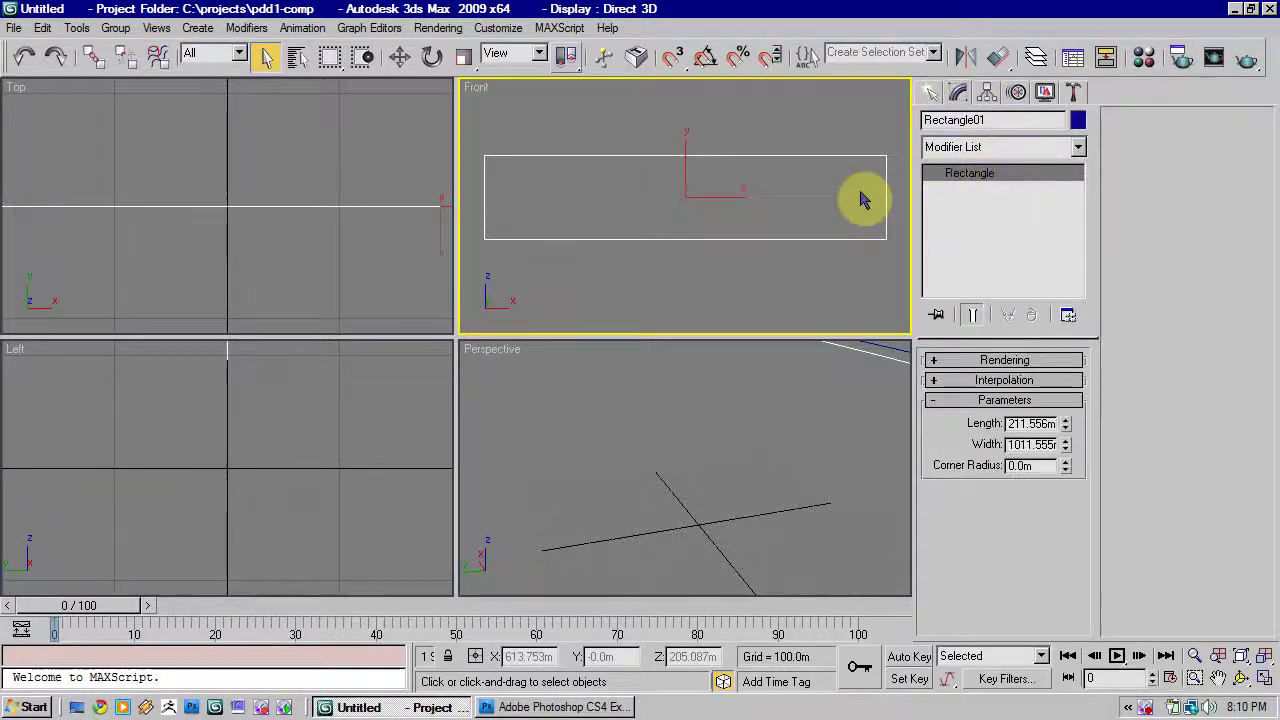
click(1003, 147)
scroll(1003, 590, down, 3)
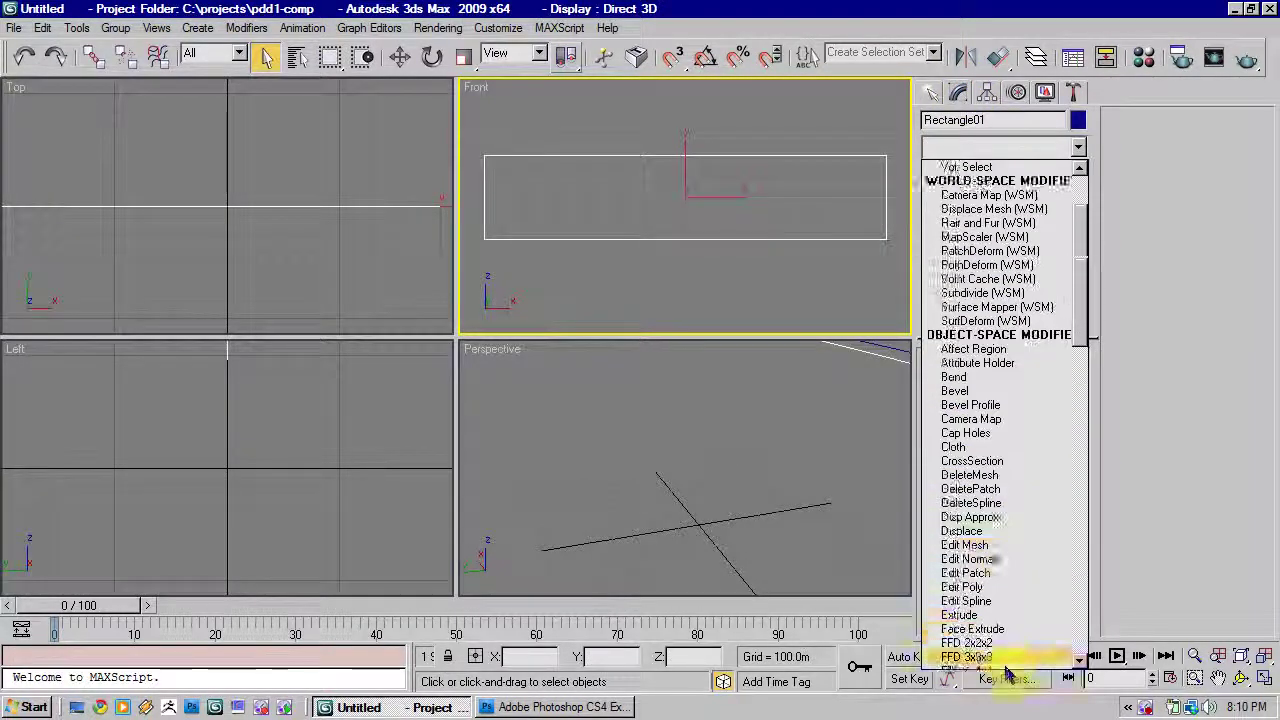
click(990, 560)
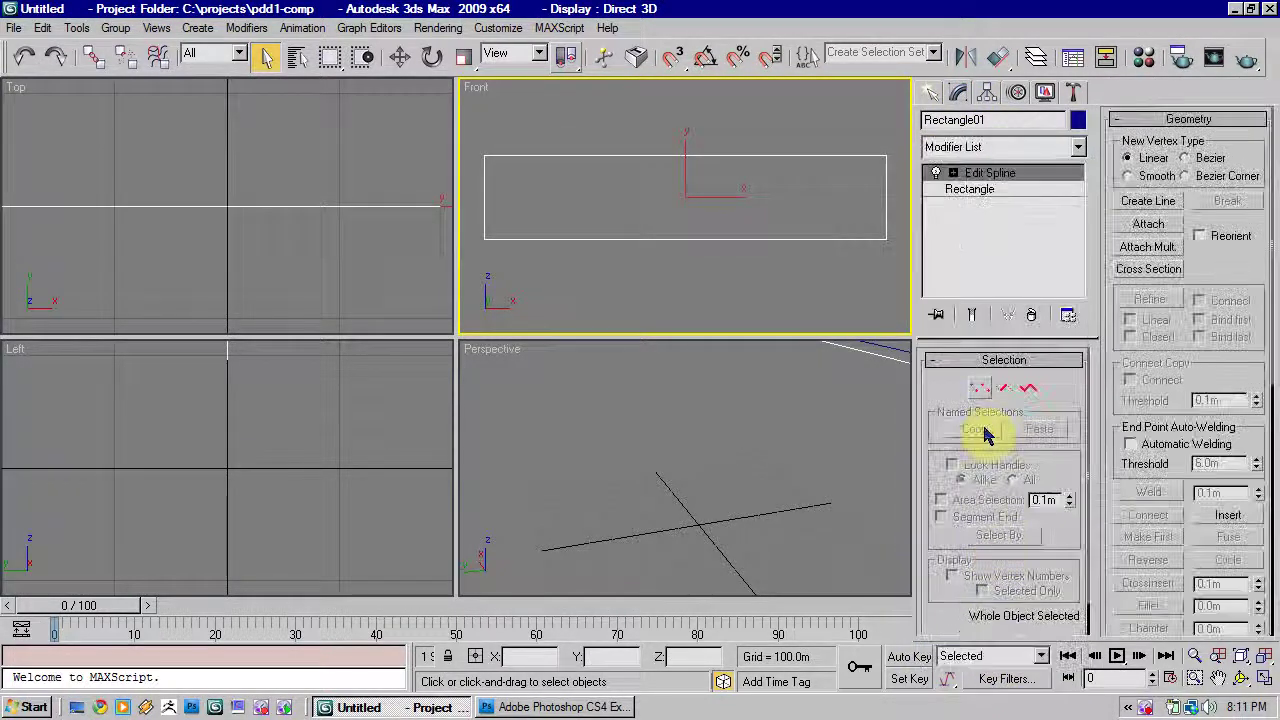
Step: Try moving the rectangle's two right-hand corner vertices at the Edit Spline vertex level, and undo the moves
click(954, 173)
click(988, 189)
right_click(901, 149)
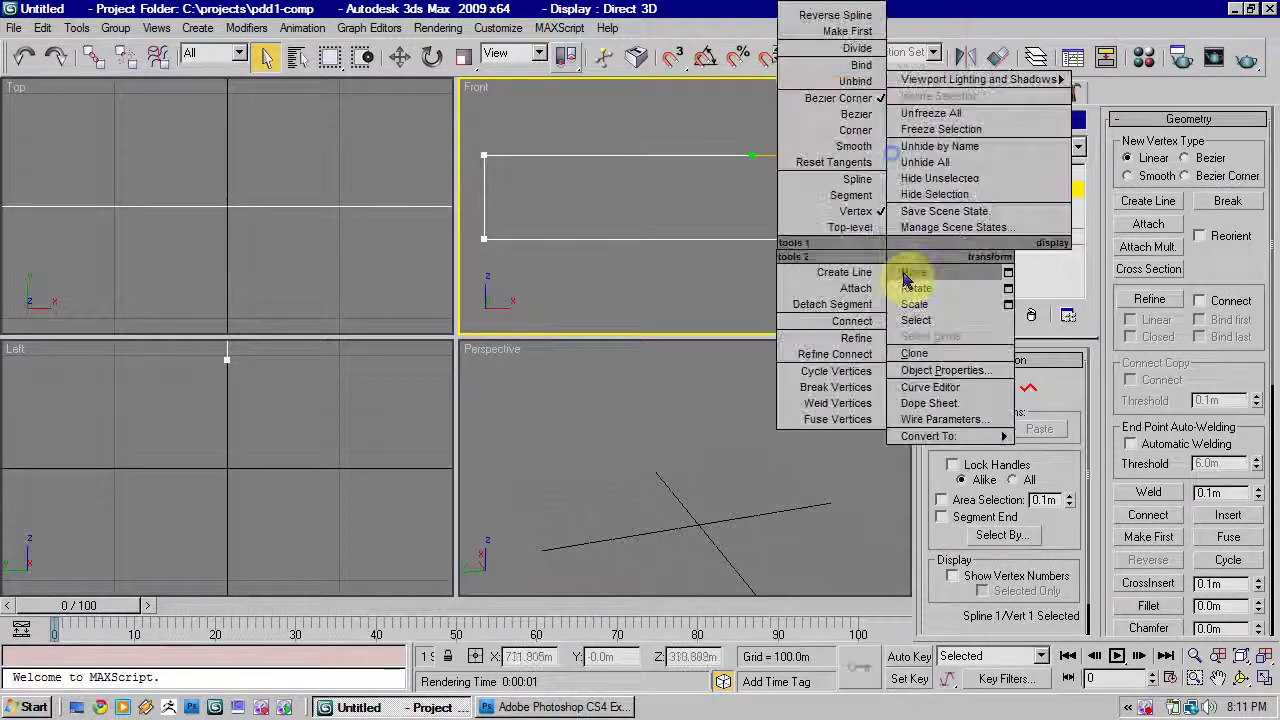
click(911, 277)
mouse_move(892, 153)
mouse_down()
mouse_move(849, 126)
mouse_move(873, 137)
mouse_up()
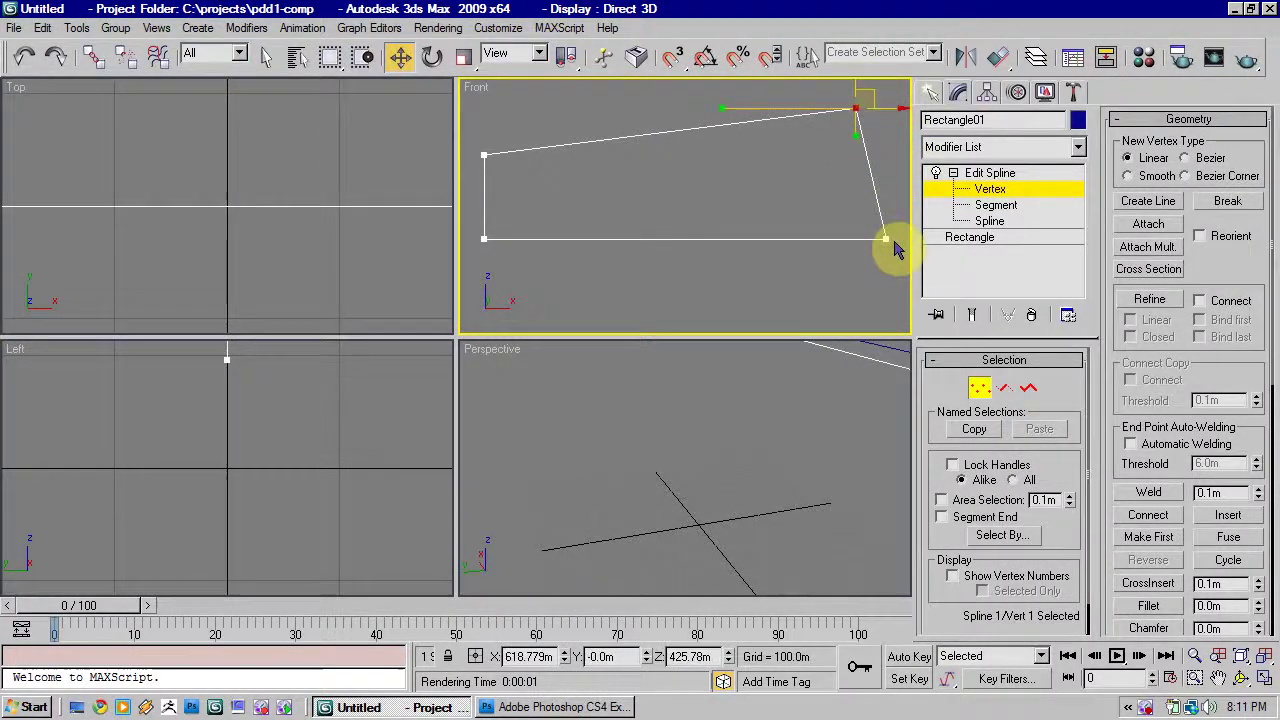
drag(888, 241, 860, 282)
key(ctrl+z)
key(ctrl+z)
key(ctrl+z)
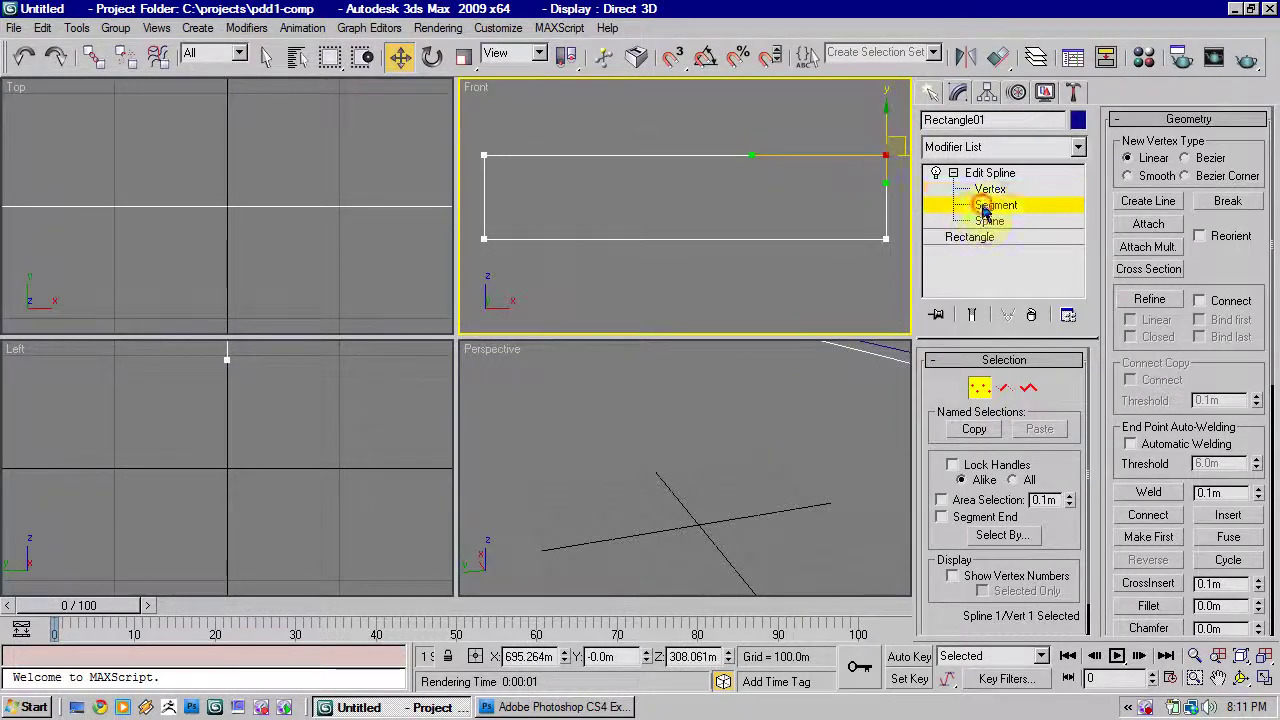
Step: Try moving the rectangle's upper segment upward, undo the move and return to the whole-object level of Edit Spline
drag(812, 157, 836, 123)
key(ctrl+z)
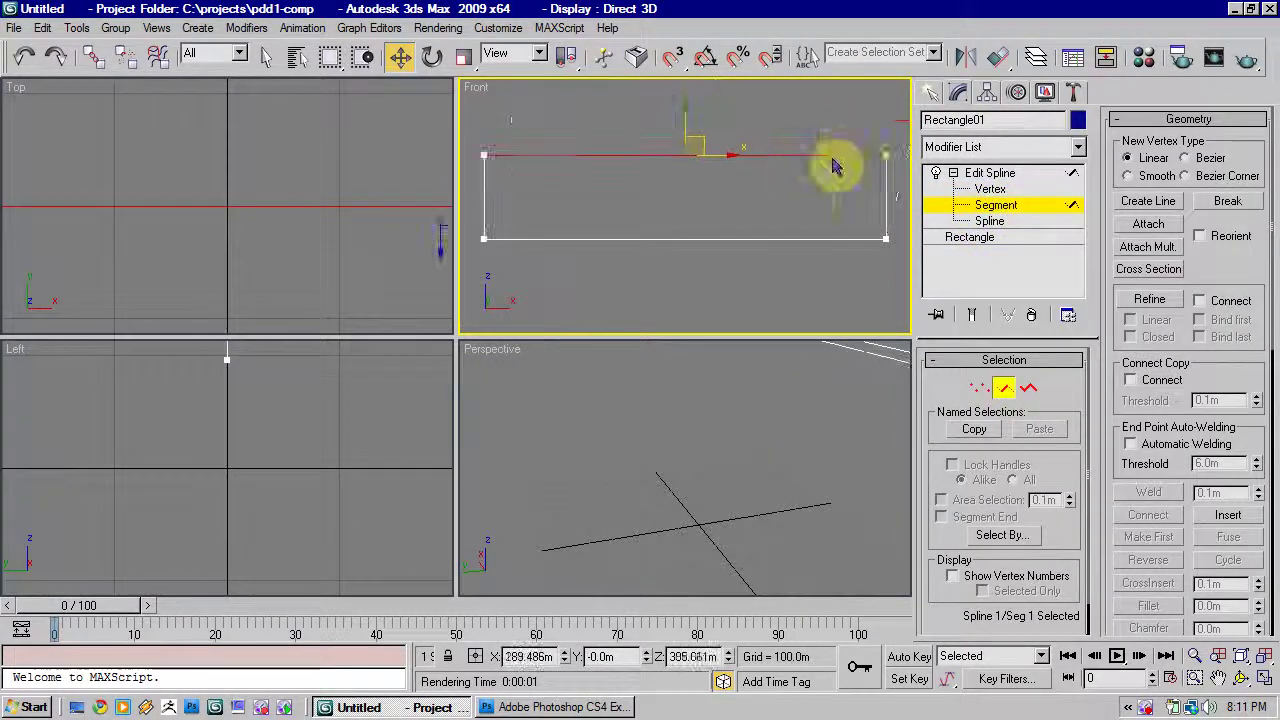
click(988, 173)
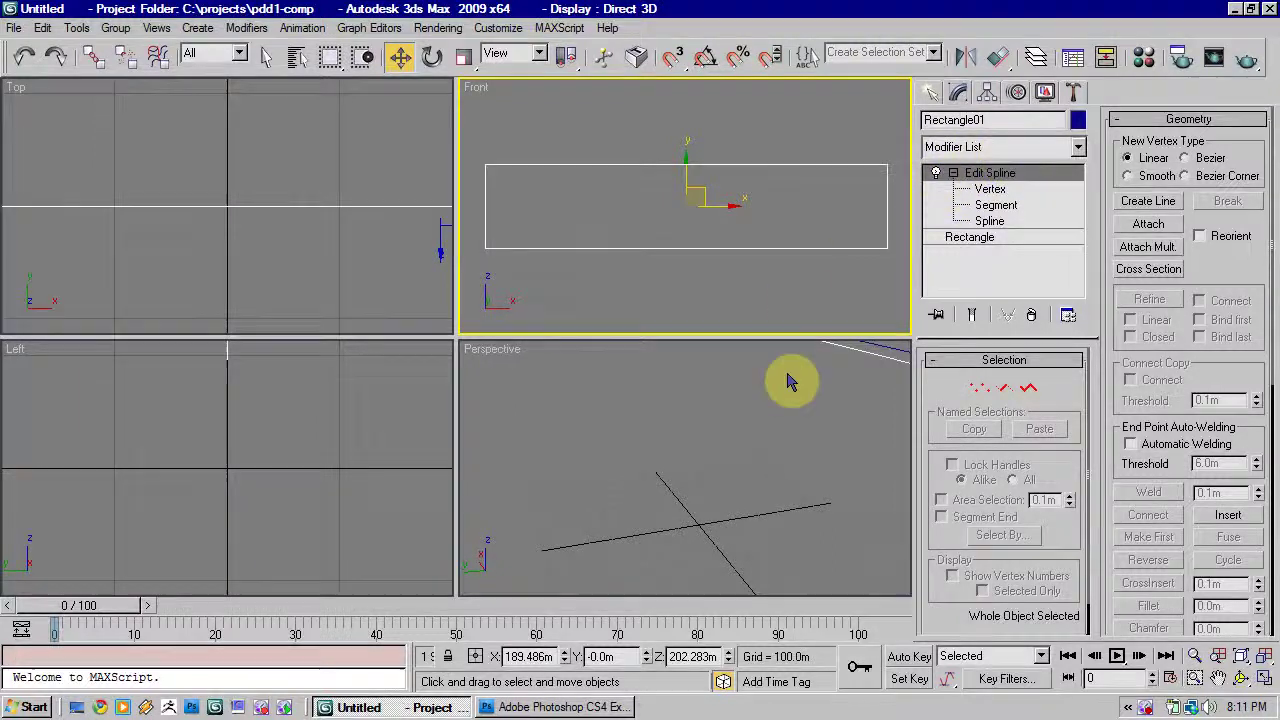
Step: Extrude the rectangle by 55 m with an Extrude modifier on top of Edit Spline
alt+middle_drag(790, 382, 808, 413)
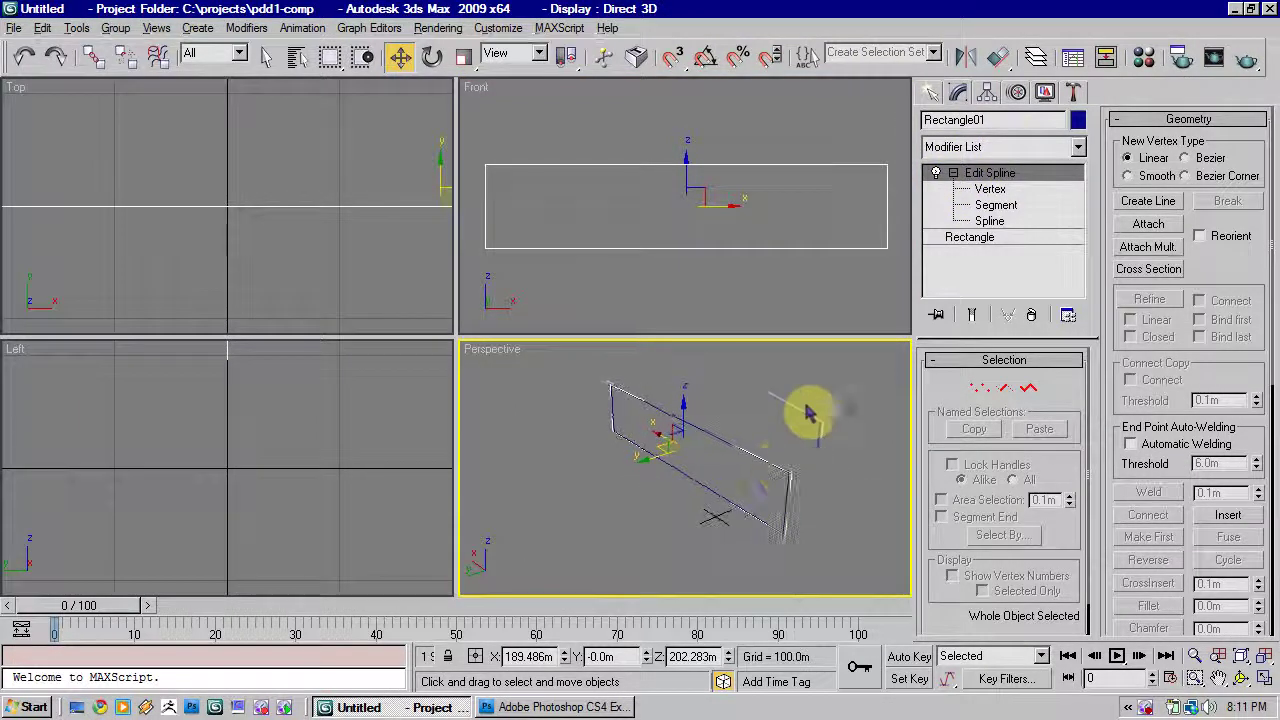
click(1014, 147)
drag(1011, 495, 1012, 570)
click(1008, 574)
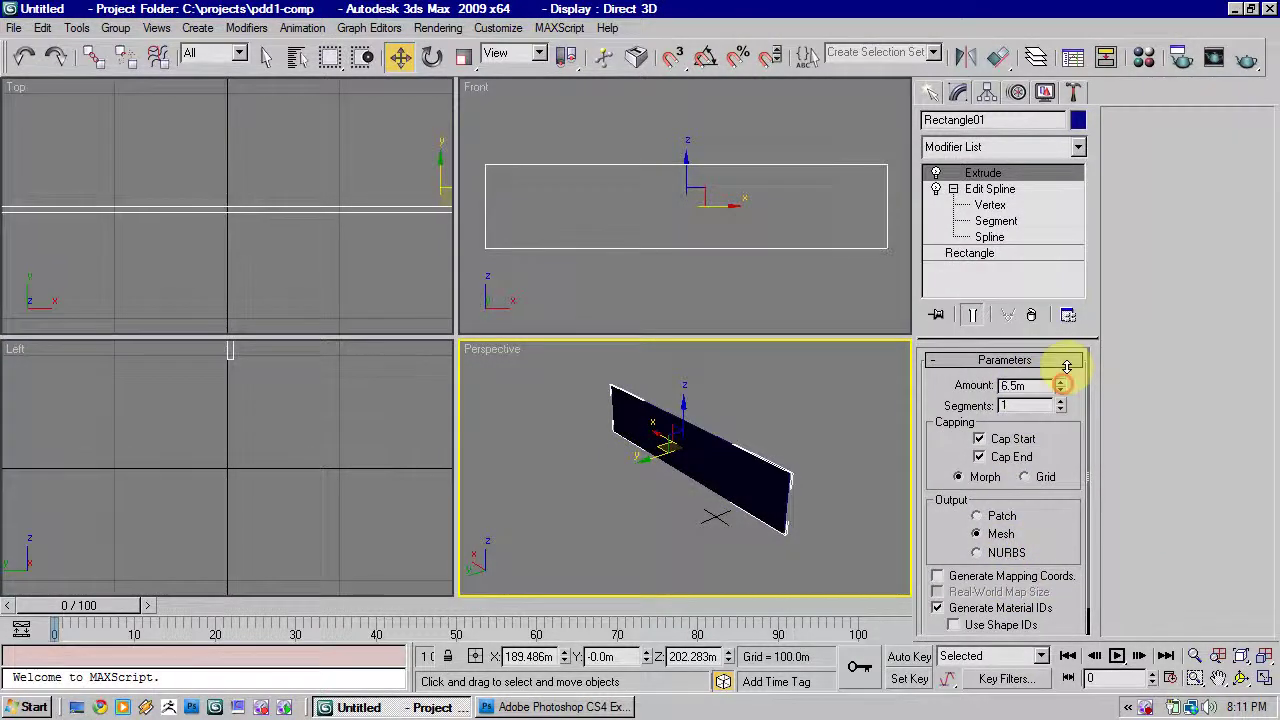
drag(1067, 367, 1054, 277)
alt+middle_drag(873, 439, 731, 457)
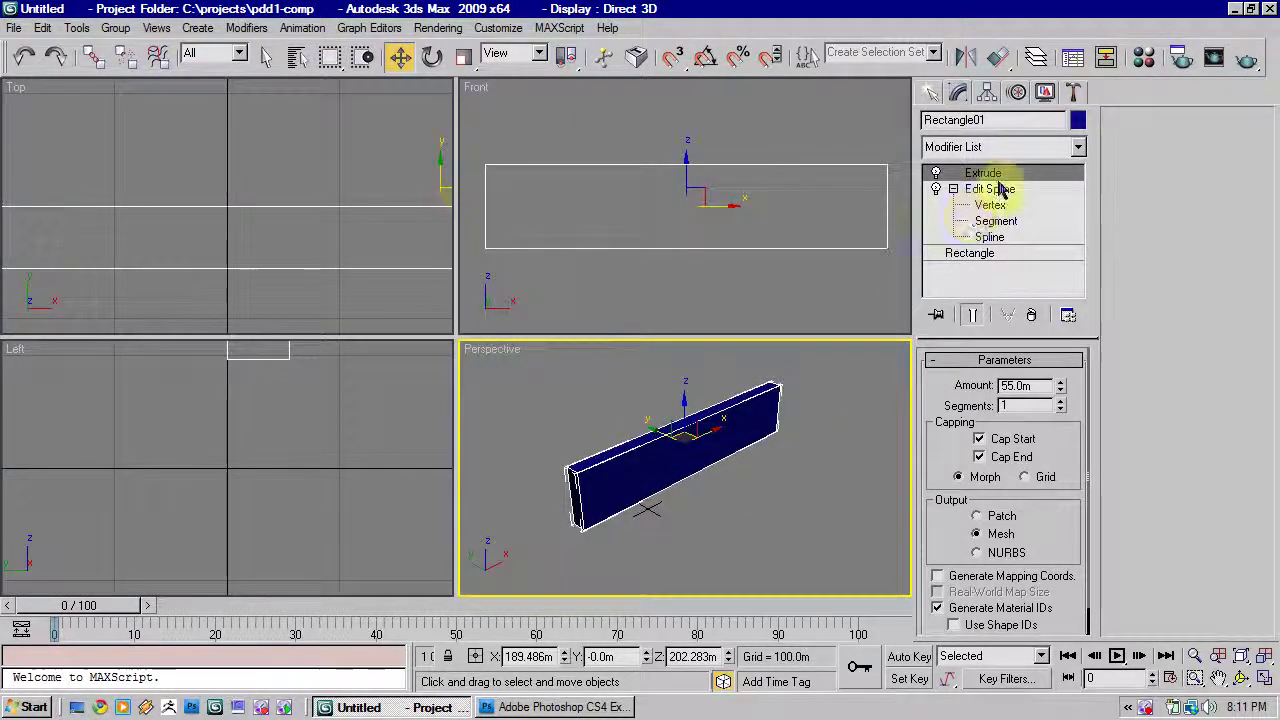
Step: Add an Edit Poly modifier above the Extrude and remove it from the modifier stack again
click(1038, 147)
click(1014, 608)
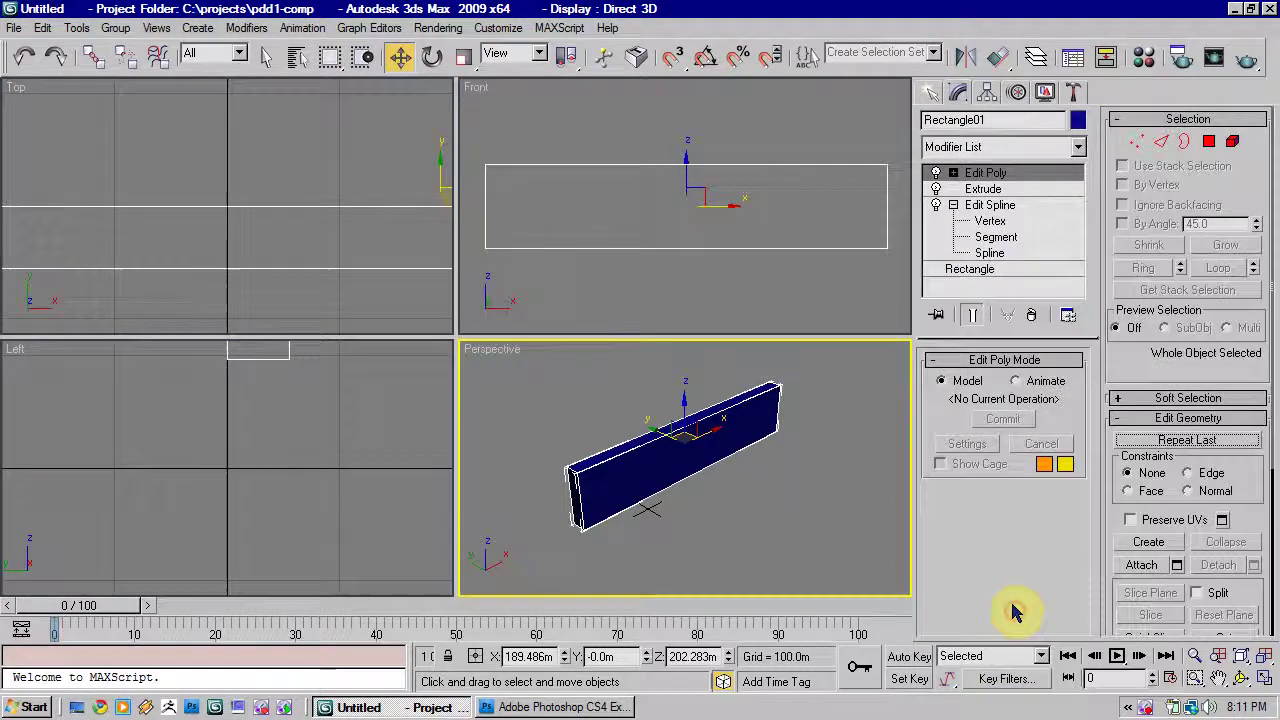
alt+middle_drag(793, 437, 806, 408)
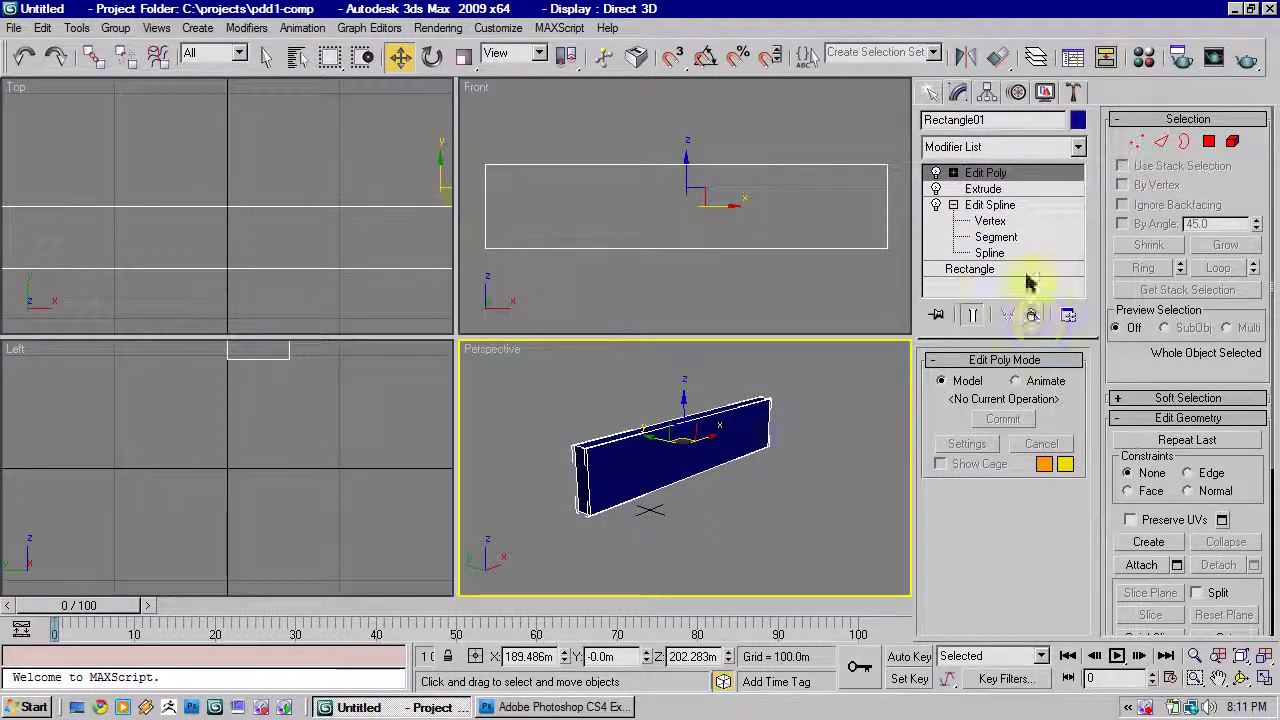
click(1031, 316)
alt+middle_drag(657, 429, 694, 434)
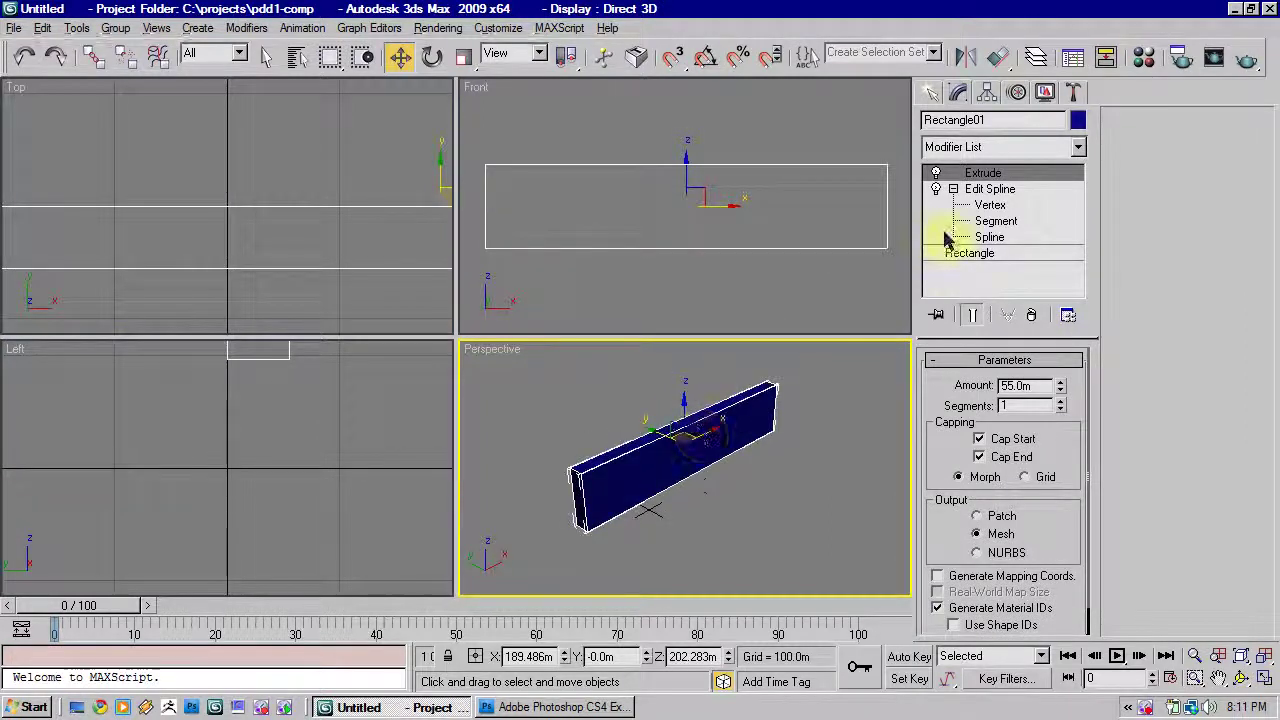
Step: Examine the flat outline beneath the extrusion at the Edit Spline vertex level
click(986, 206)
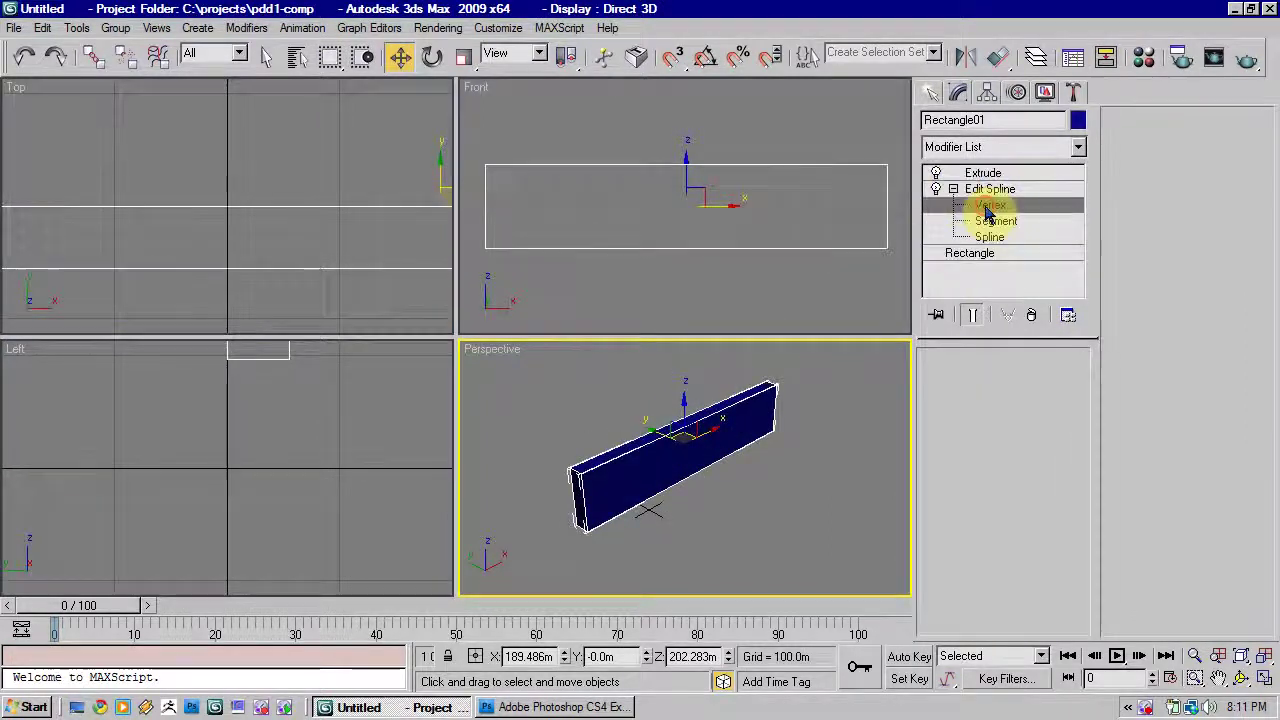
middle_drag(828, 217, 828, 231)
scroll(827, 236, down, 2)
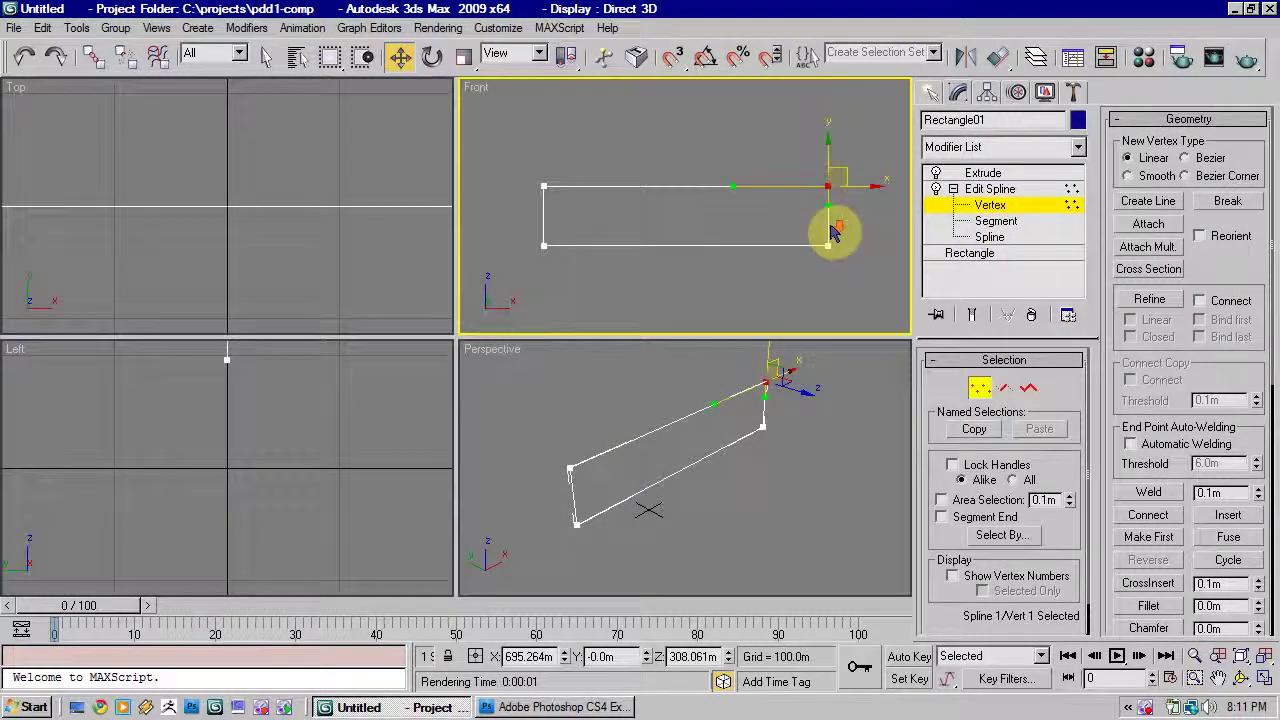
Step: Draw a circle spline inside the left end of the rectangle in the Front viewport, slightly smaller than the rectangle's height
click(931, 93)
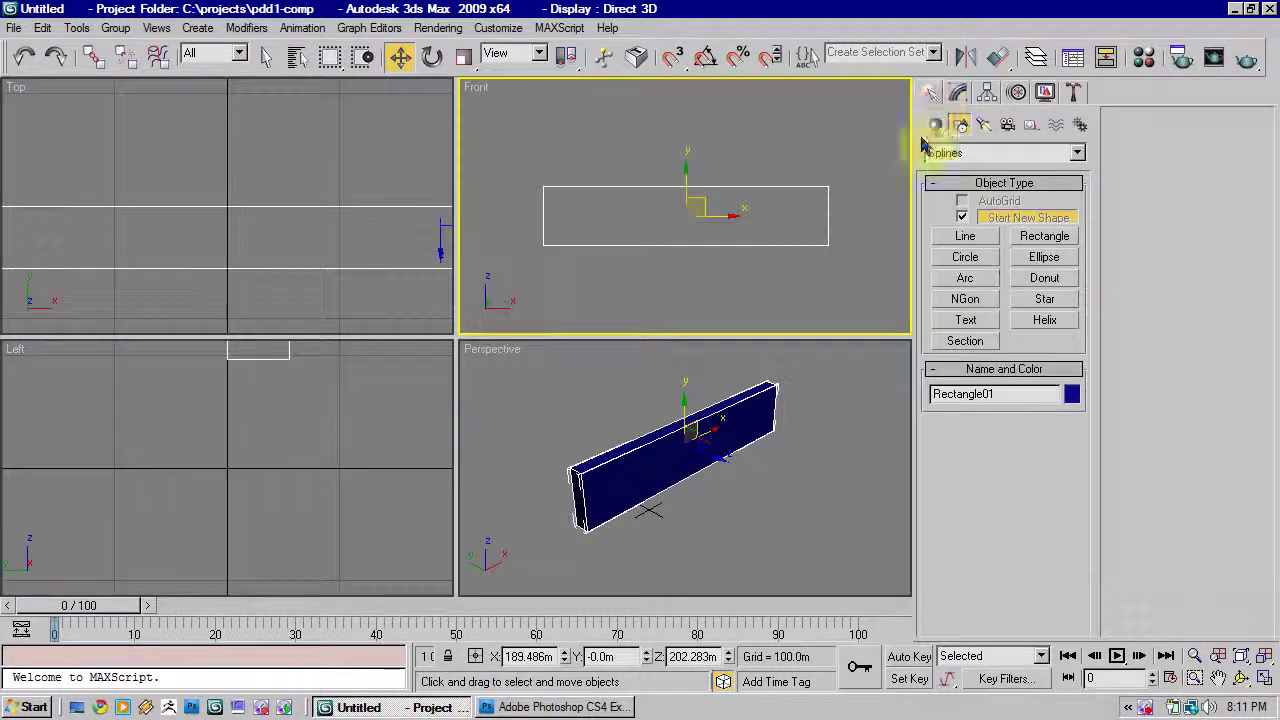
click(964, 98)
click(935, 97)
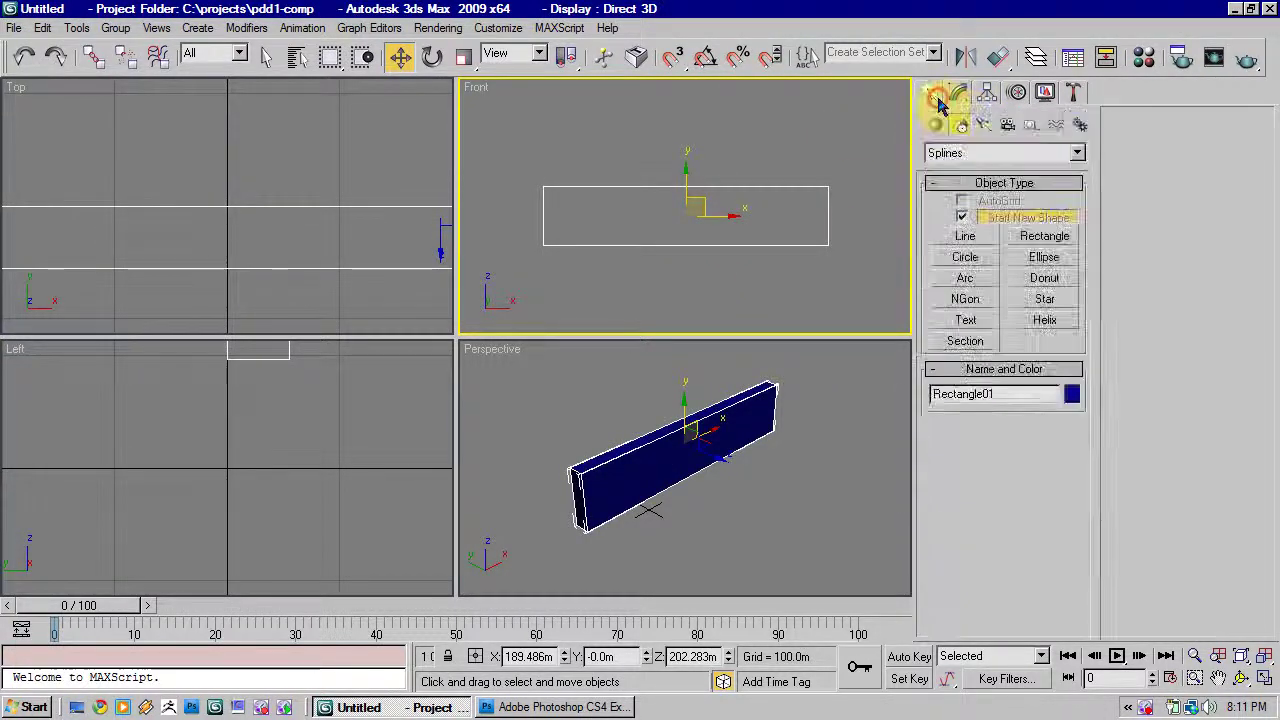
drag(734, 217, 736, 218)
scroll(751, 216, up, 2)
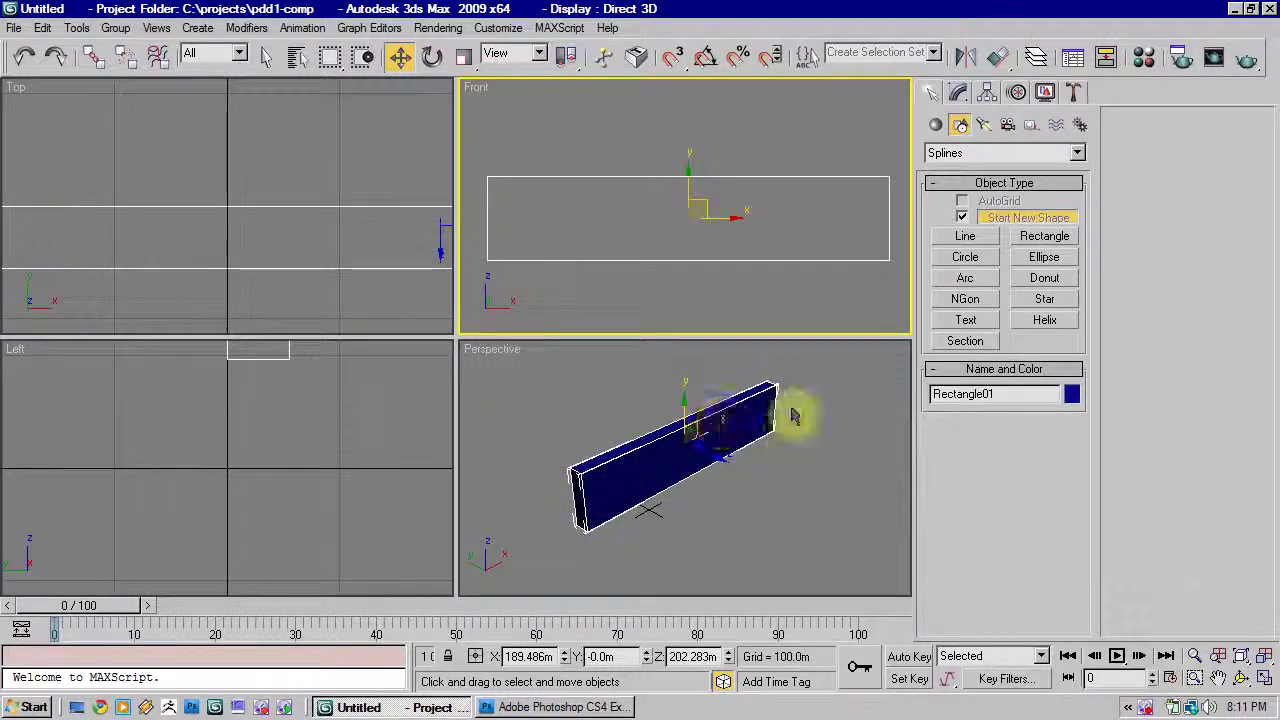
click(966, 259)
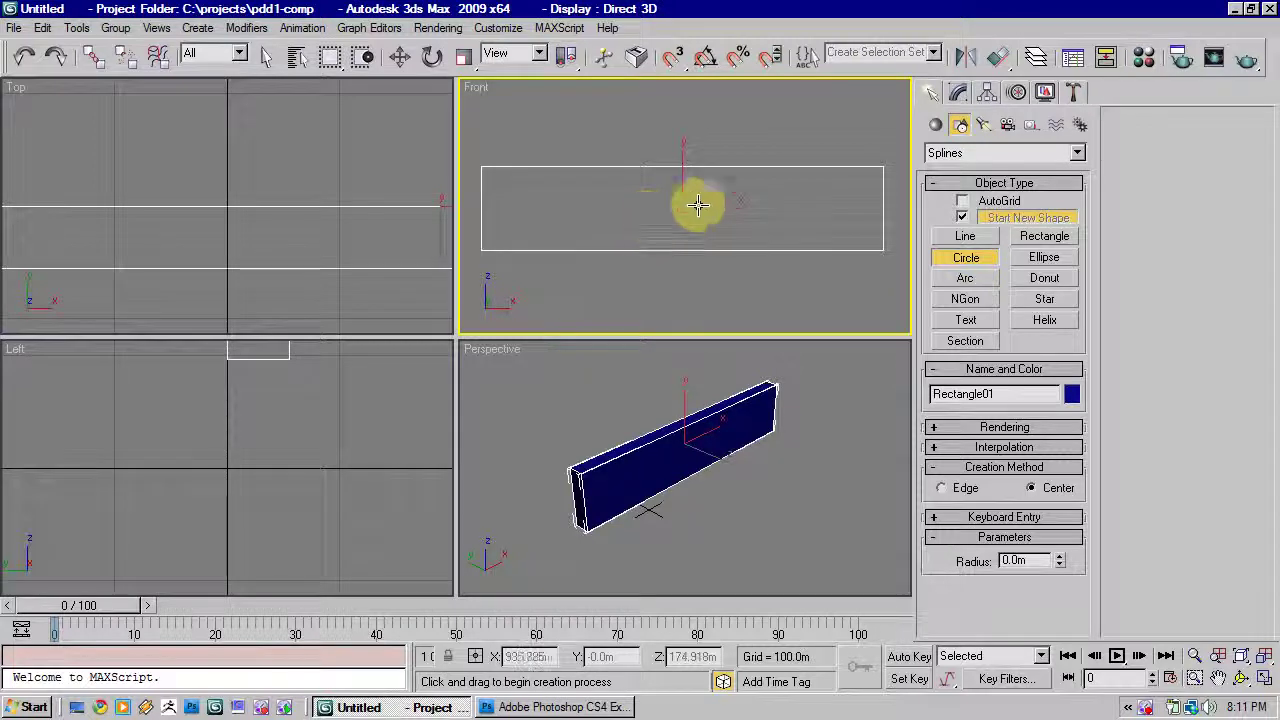
mouse_move(527, 207)
mouse_down()
mouse_move(543, 229)
mouse_move(571, 208)
mouse_move(660, 209)
mouse_up()
Step: Clone the circle as evenly spaced instances along the rectangle and delete the surplus one at the right end, keeping four circles
key(w)
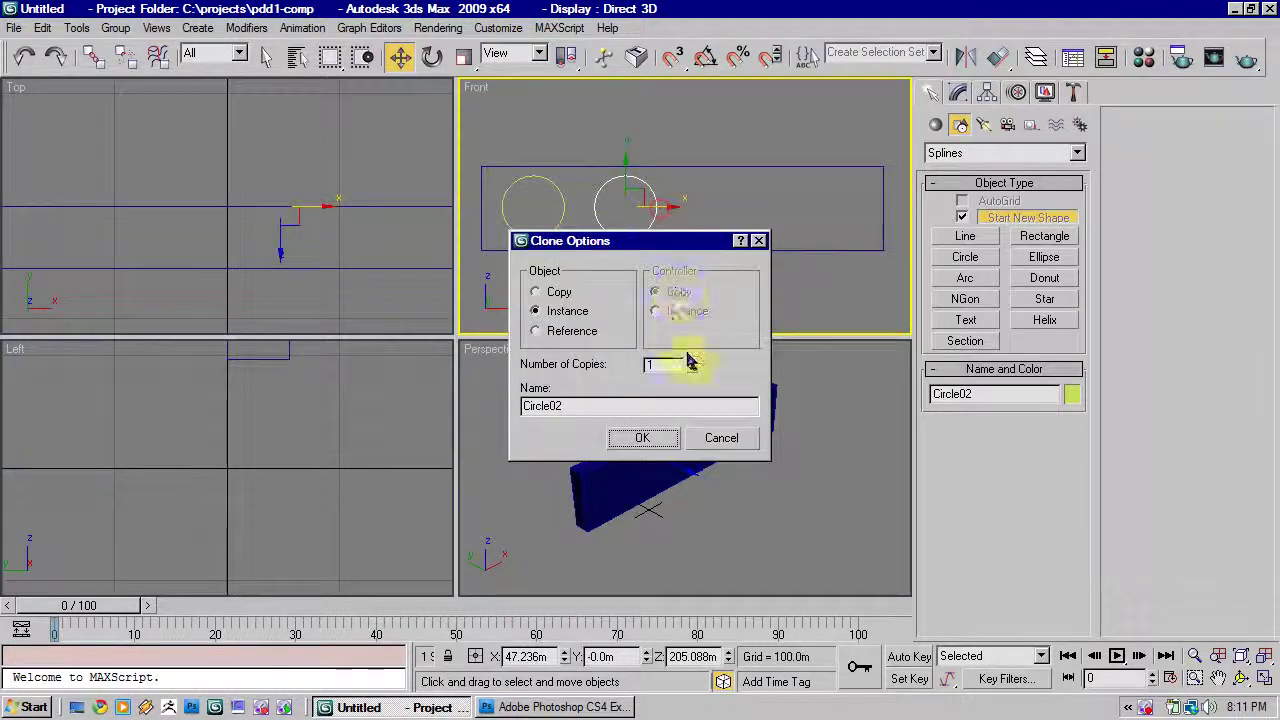
click(668, 435)
middle_drag(798, 250, 768, 252)
drag(888, 236, 896, 246)
key(Delete)
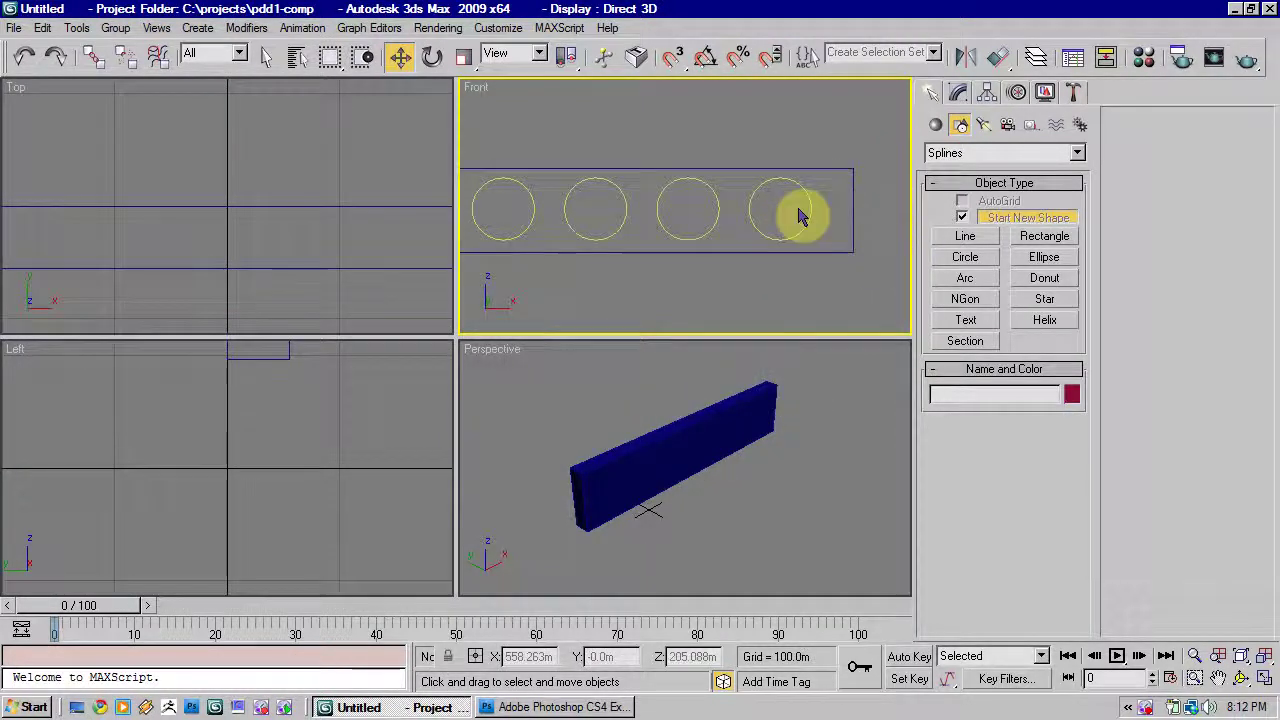
Step: Select all four circles and move them together so the row is centred within the rectangle
click(807, 217)
ctrl+click(714, 223)
ctrl+click(622, 223)
ctrl+click(530, 221)
middle_drag(553, 225, 626, 237)
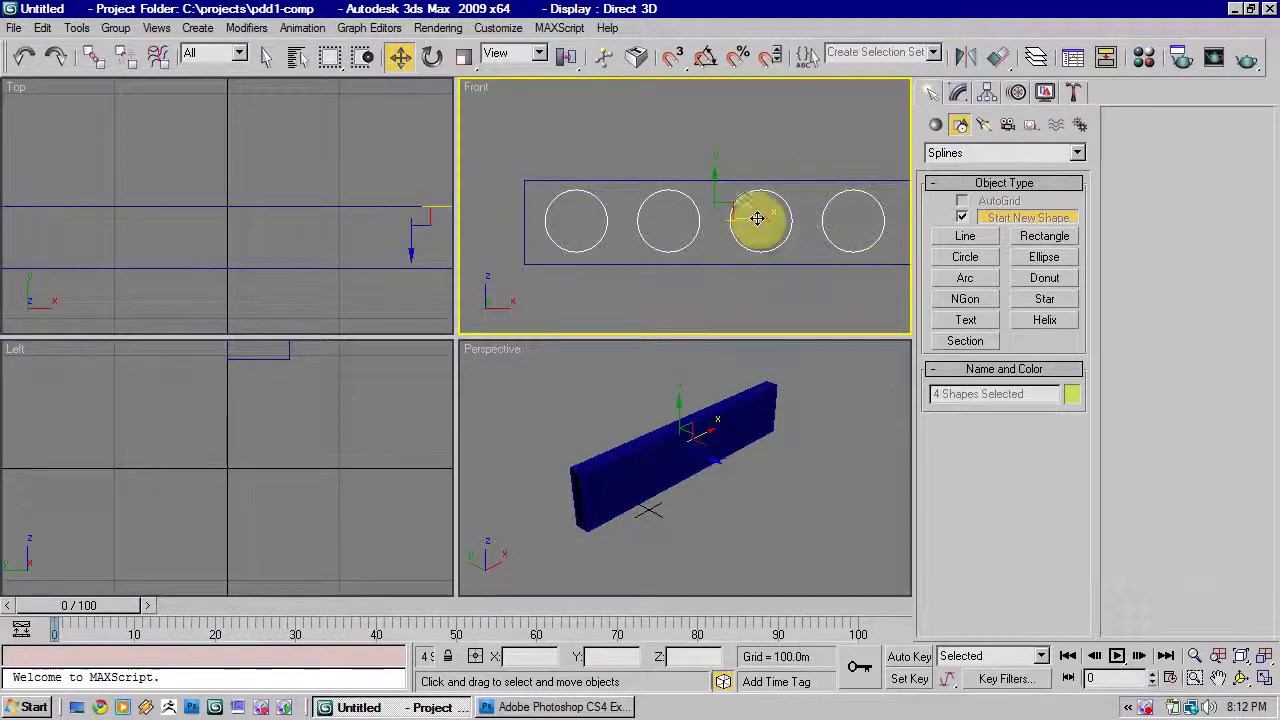
drag(757, 219, 774, 225)
middle_drag(774, 225, 714, 230)
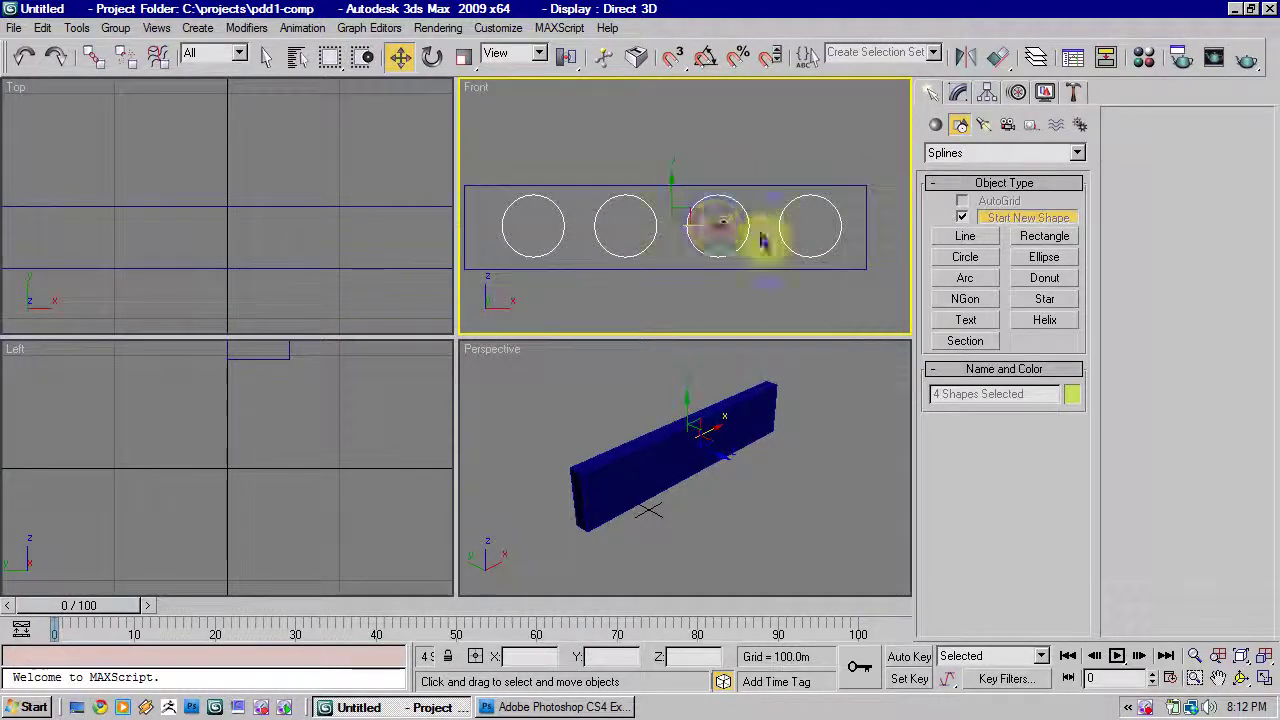
drag(715, 228, 712, 230)
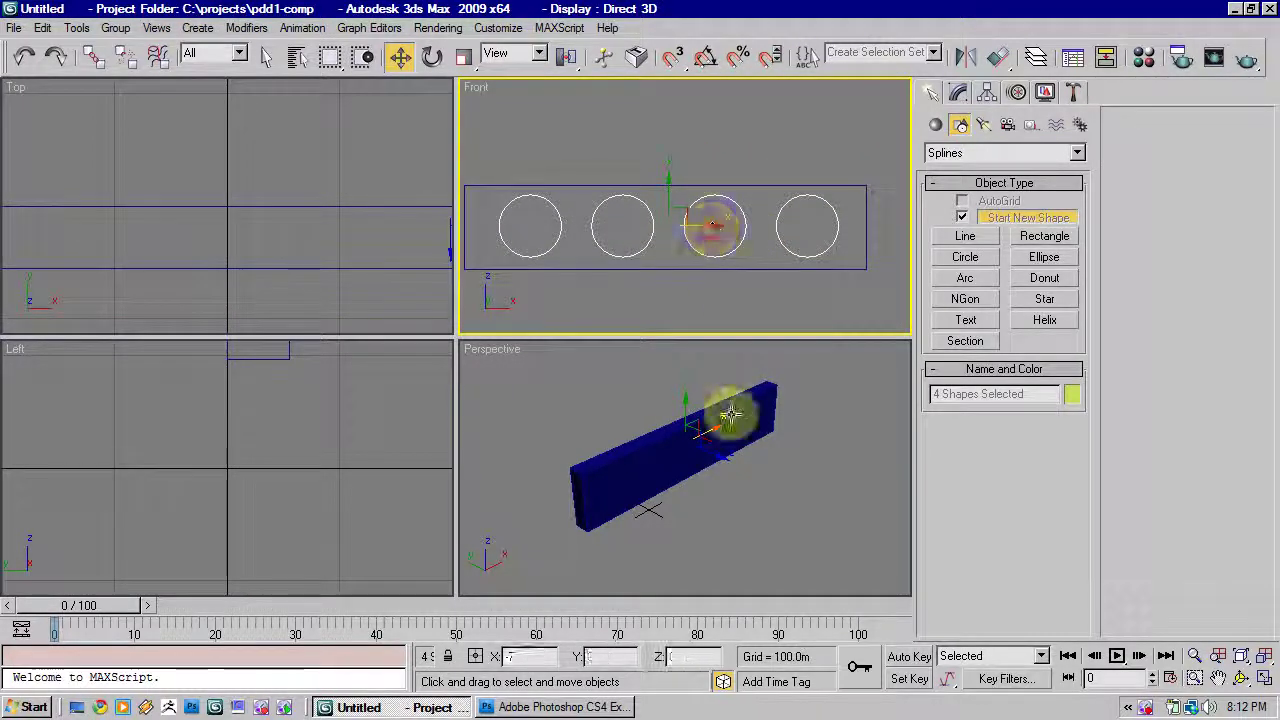
Step: Attach the four circles to the rectangle's outline at the Edit Spline level below the Extrude
middle_drag(730, 413, 740, 419)
click(750, 424)
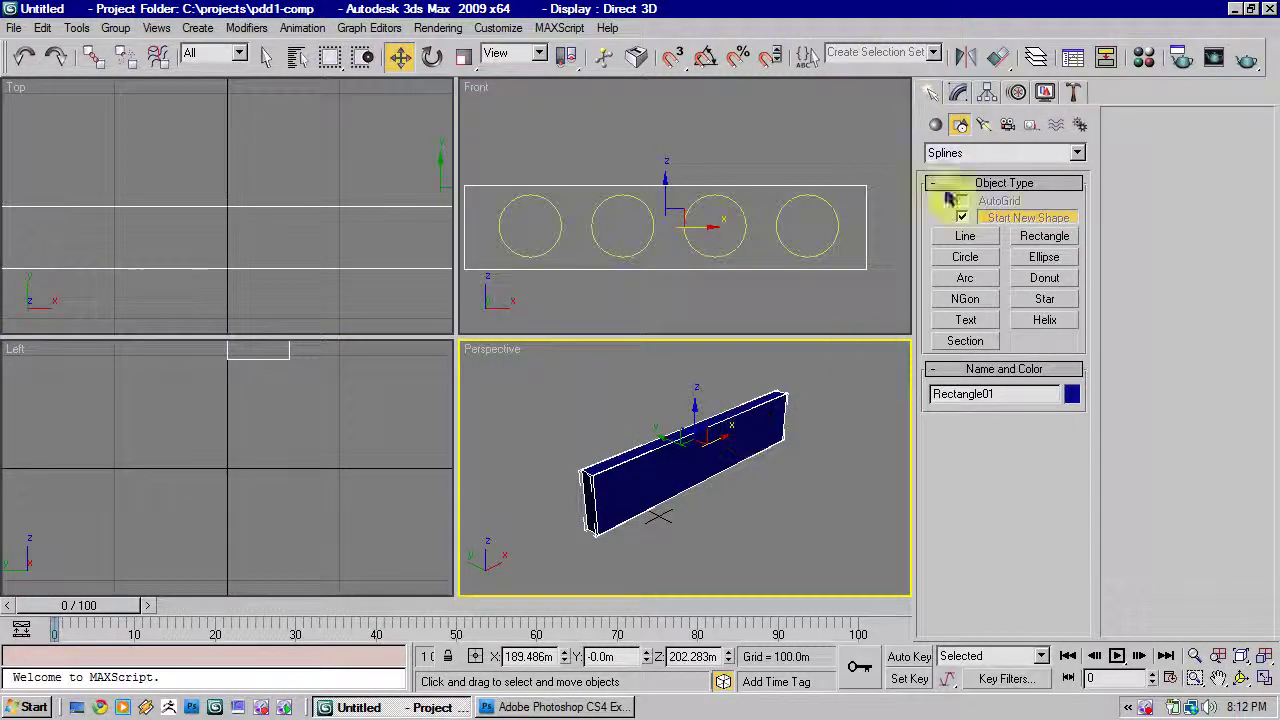
click(960, 92)
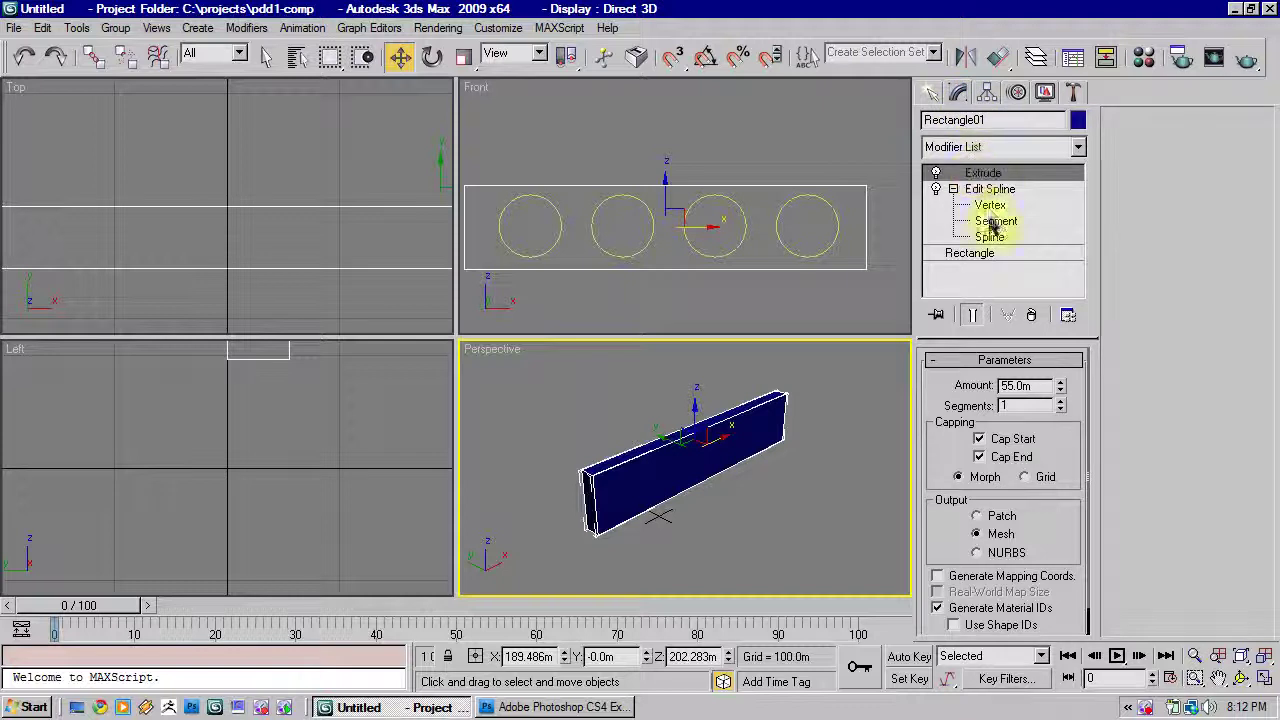
click(990, 190)
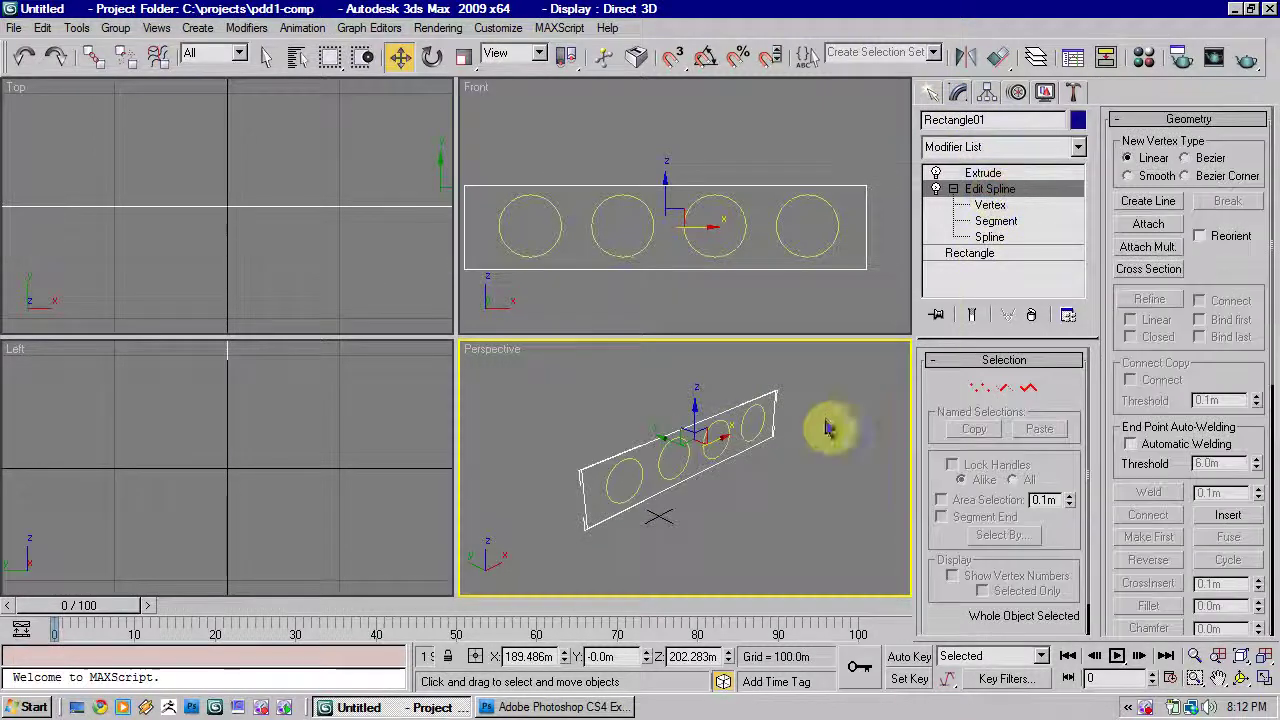
alt+middle_drag(842, 405, 830, 405)
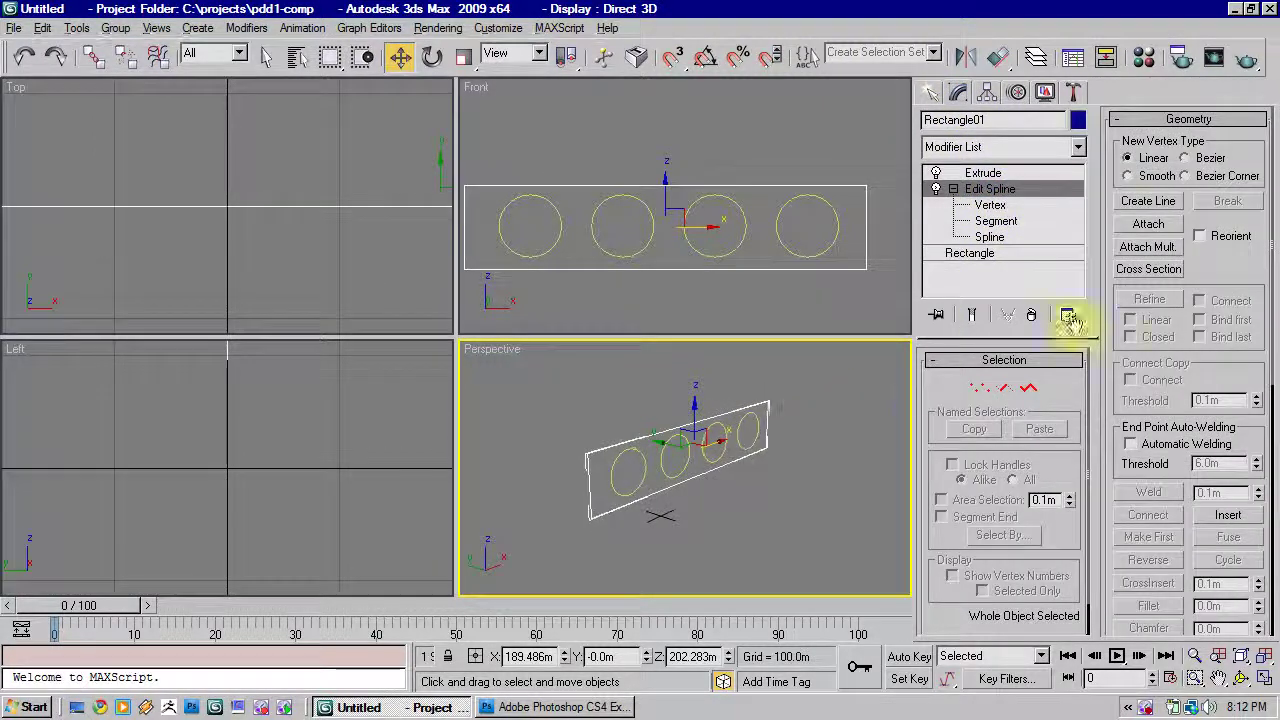
click(1150, 226)
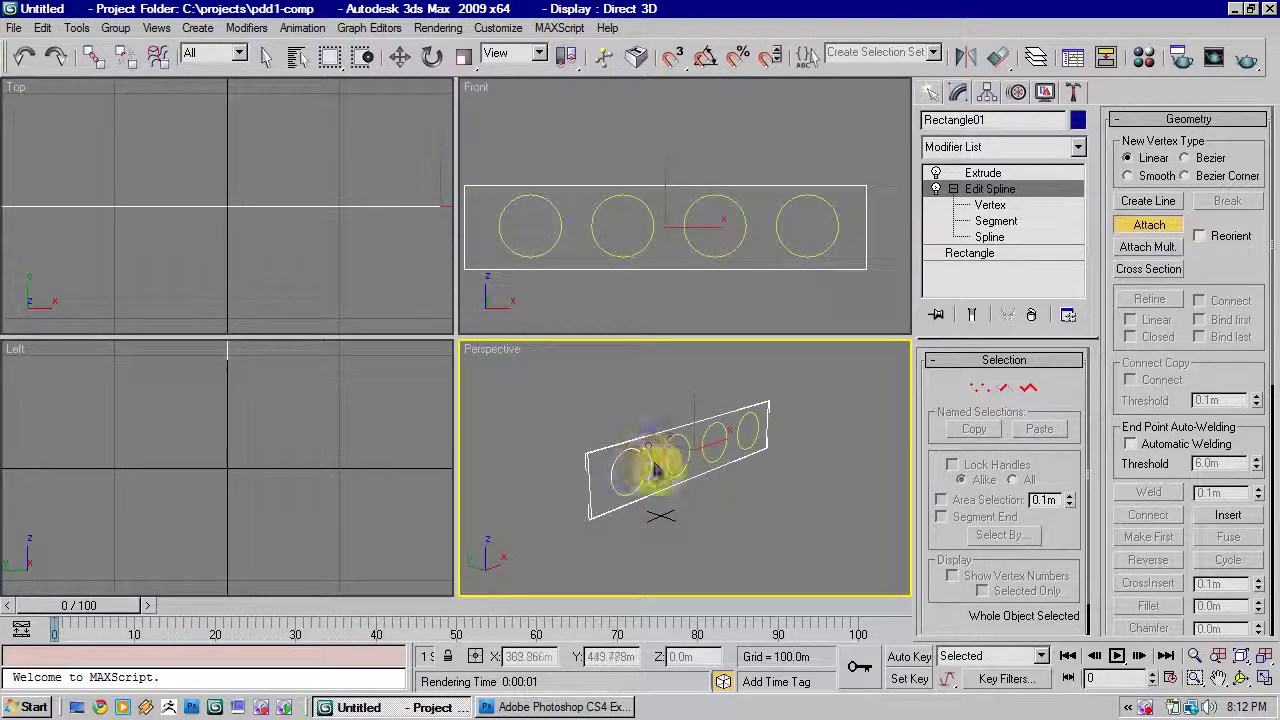
click(748, 445)
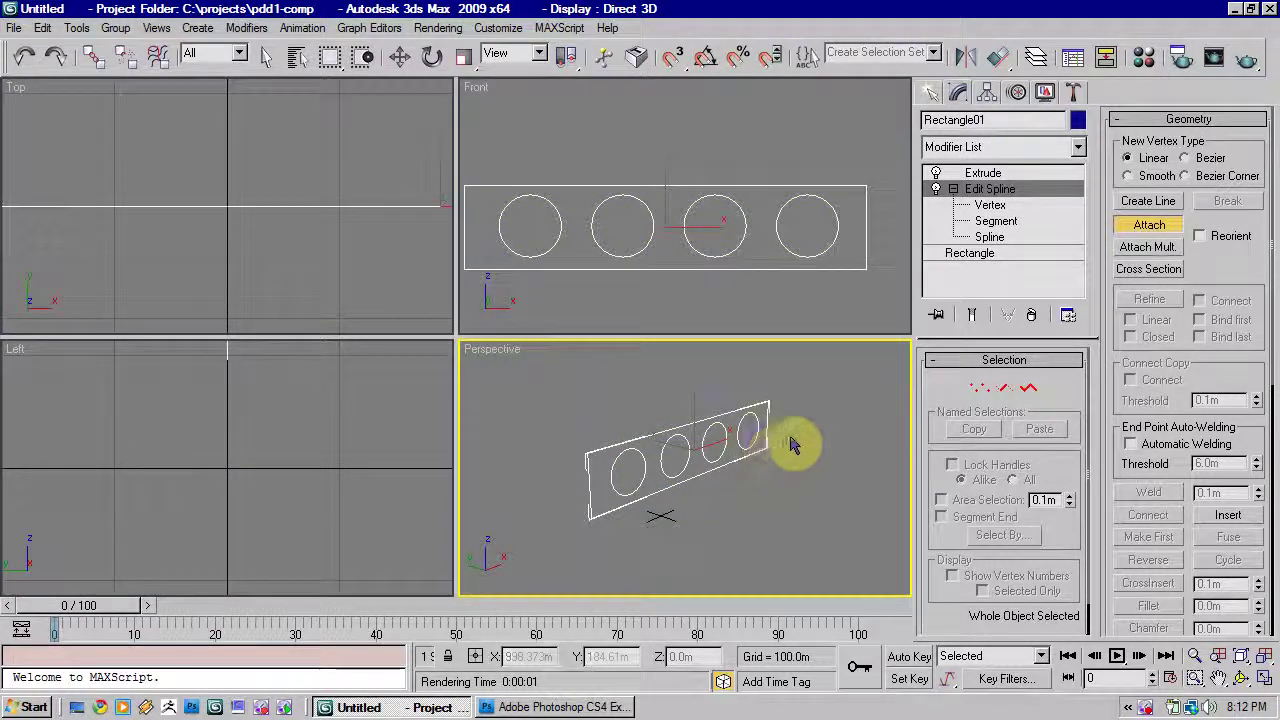
Step: Finish attaching the circles and return to the Extrude level to display the slab with its four holes
click(1128, 230)
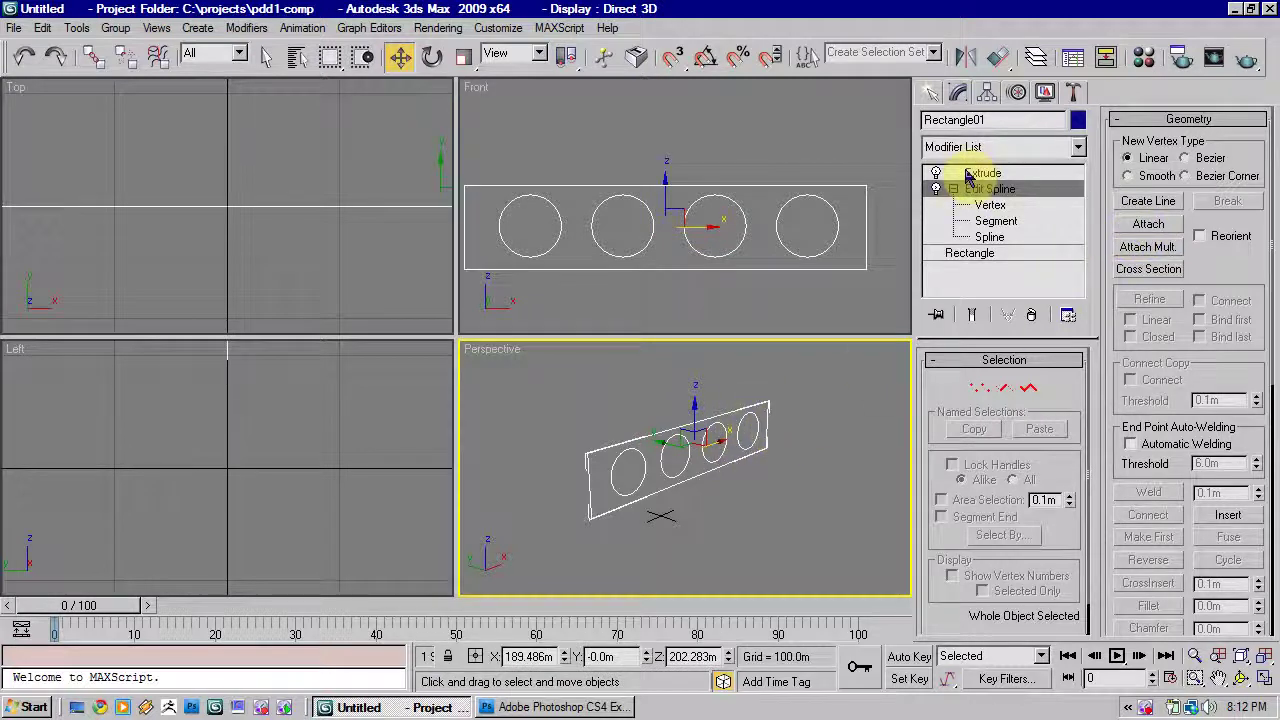
click(1000, 176)
alt+middle_drag(803, 466, 651, 413)
scroll(671, 463, up, 5)
scroll(830, 480, down, 5)
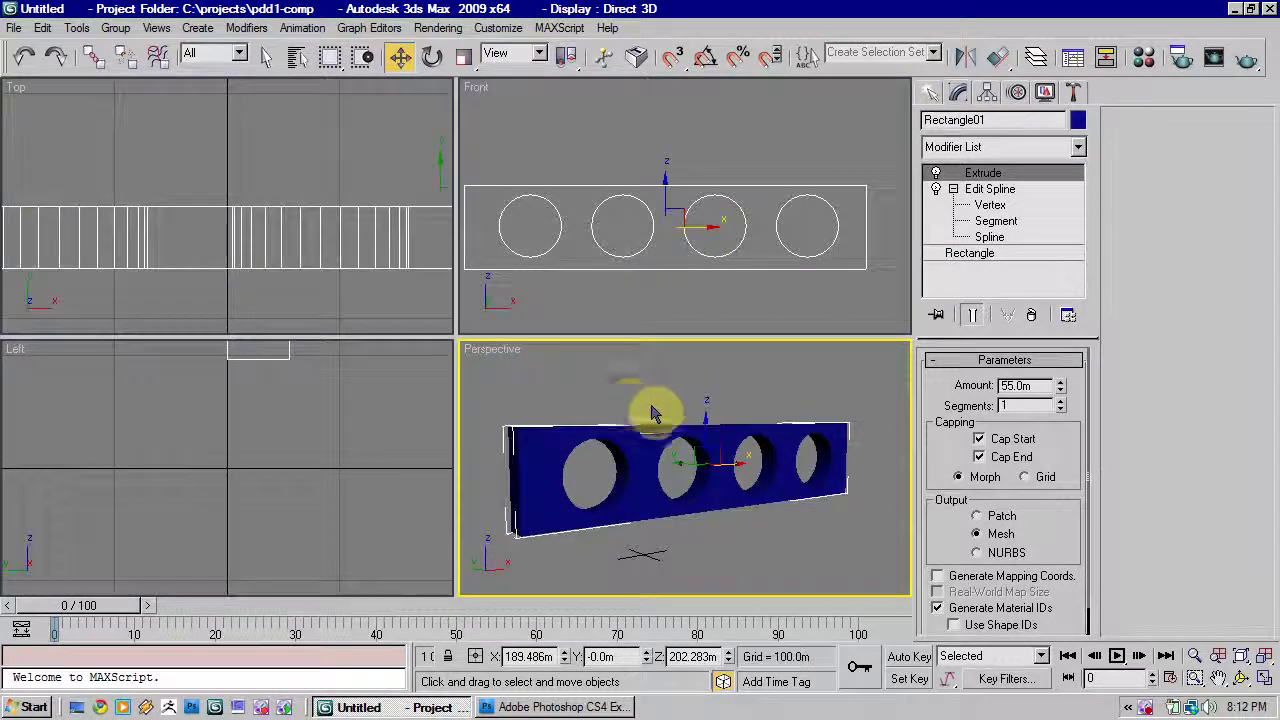
Step: Examine the extruded slab and its holes from several angles, switching its edged-faces display on and off
alt+middle_drag(790, 458, 768, 437)
key(F4)
key(F4)
key(F4)
key(F4)
key(F4)
key(F4)
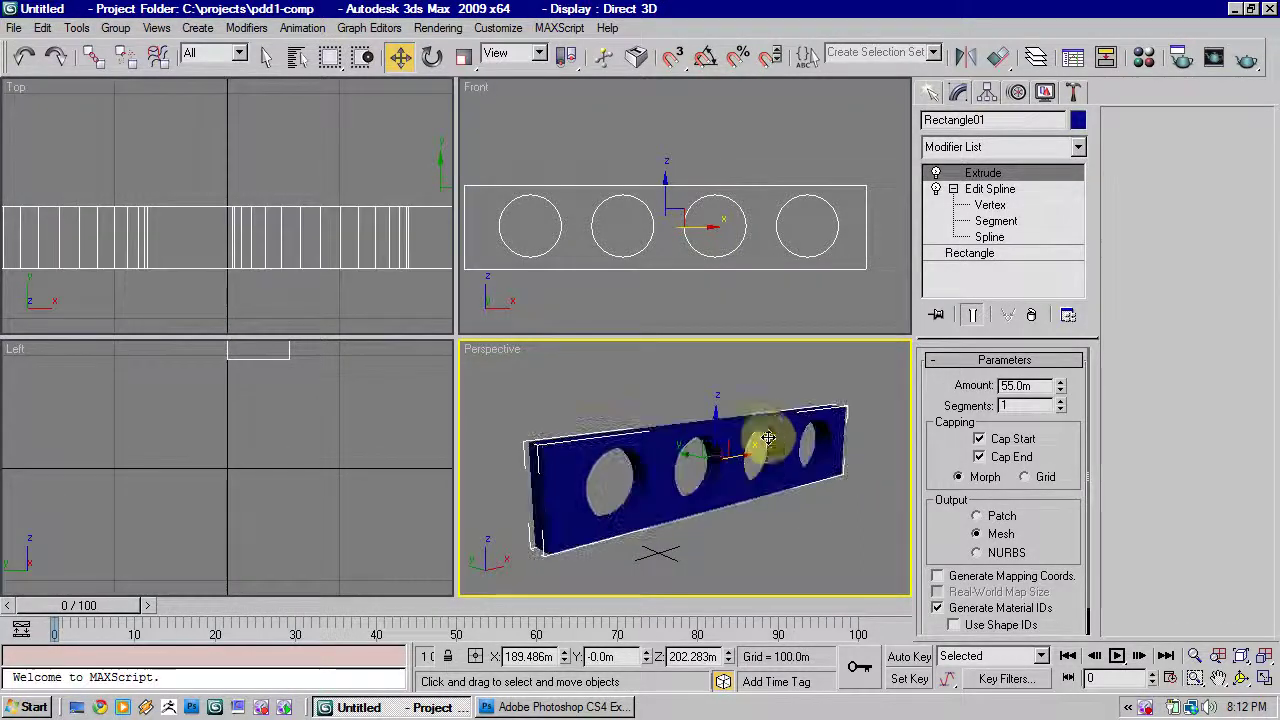
middle_drag(752, 254, 758, 217)
scroll(760, 218, down, 3)
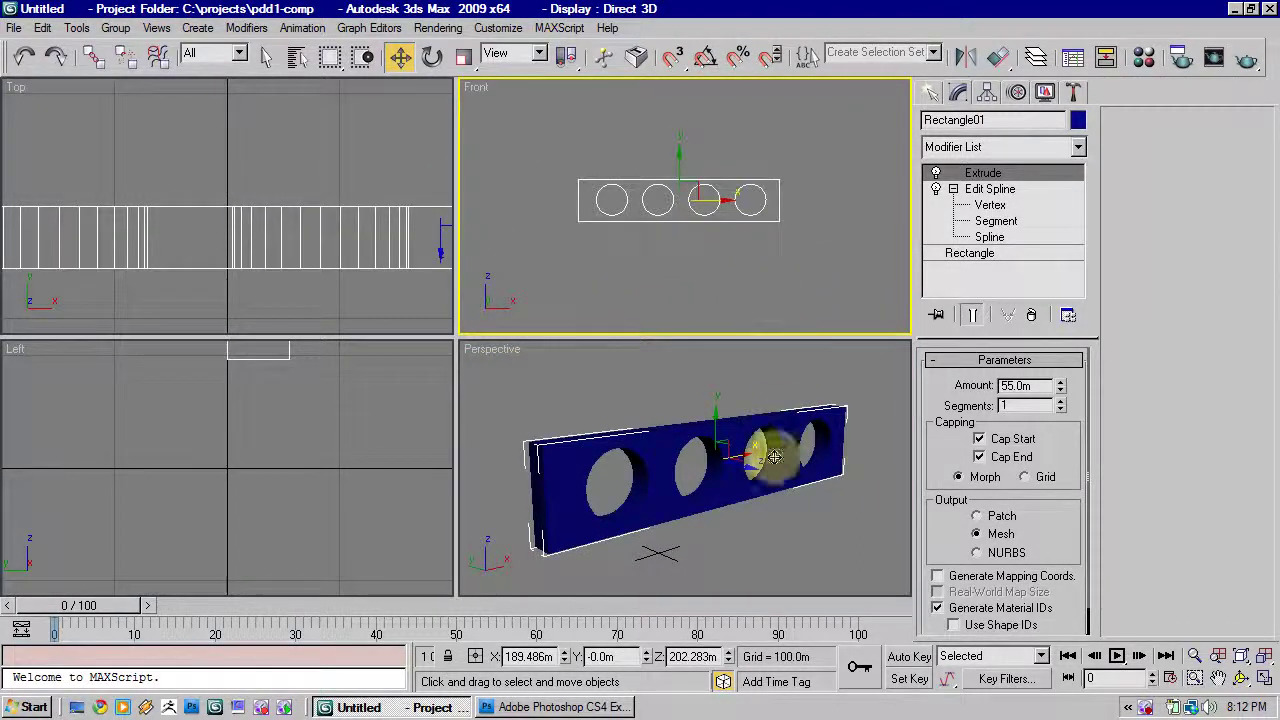
alt+middle_drag(768, 452, 747, 429)
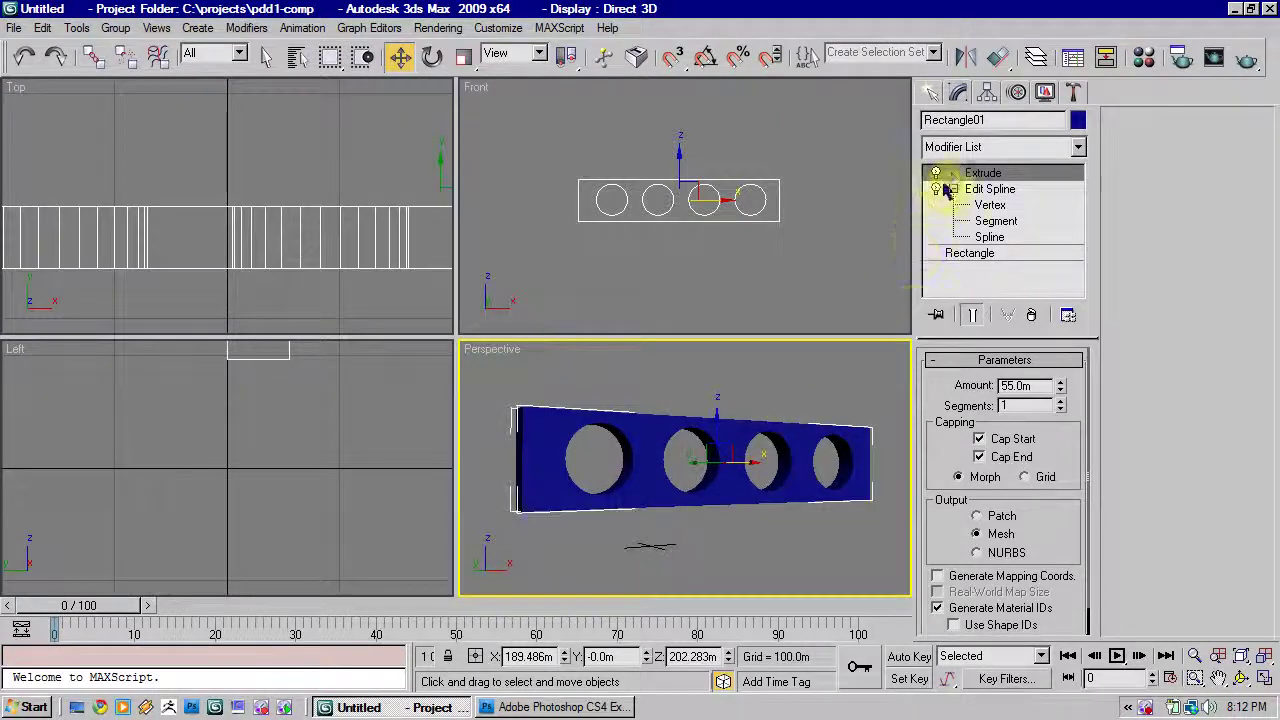
alt+middle_drag(790, 382, 785, 417)
middle_drag(700, 235, 730, 237)
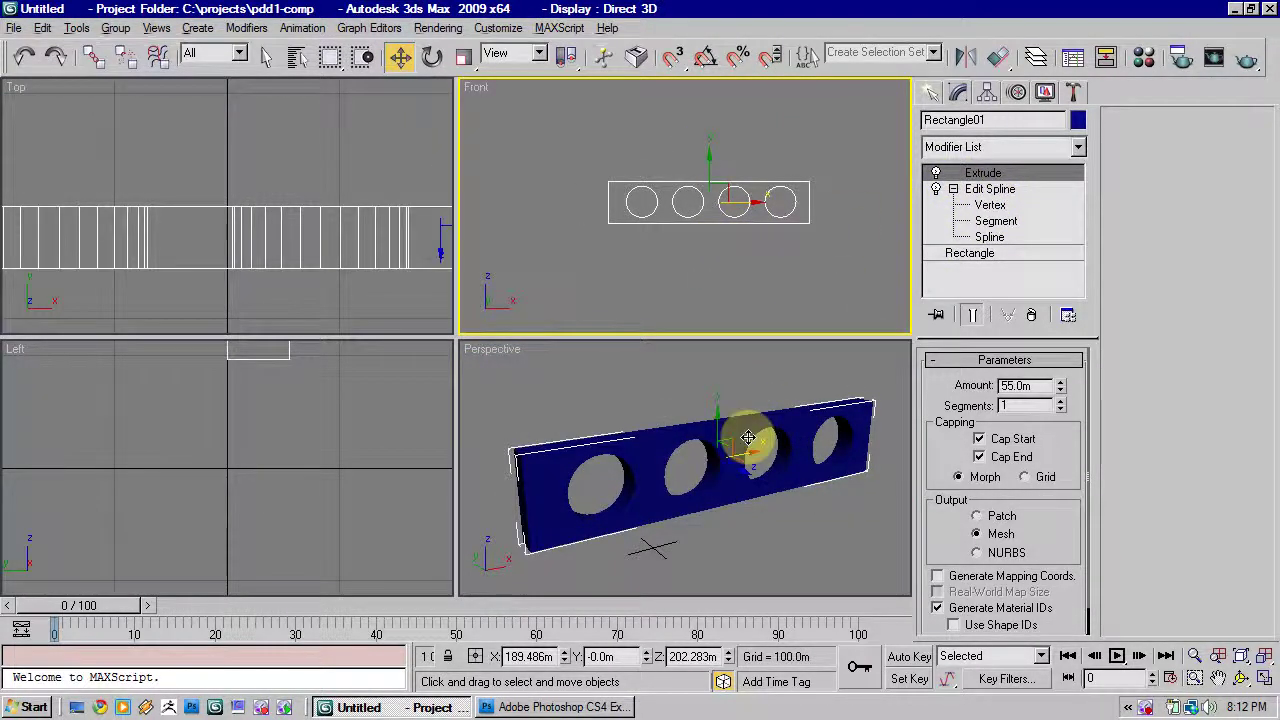
alt+middle_drag(748, 437, 748, 456)
Step: Remove the Extrude modifier from the slab's modifier stack, leaving the Edit Spline
click(1001, 204)
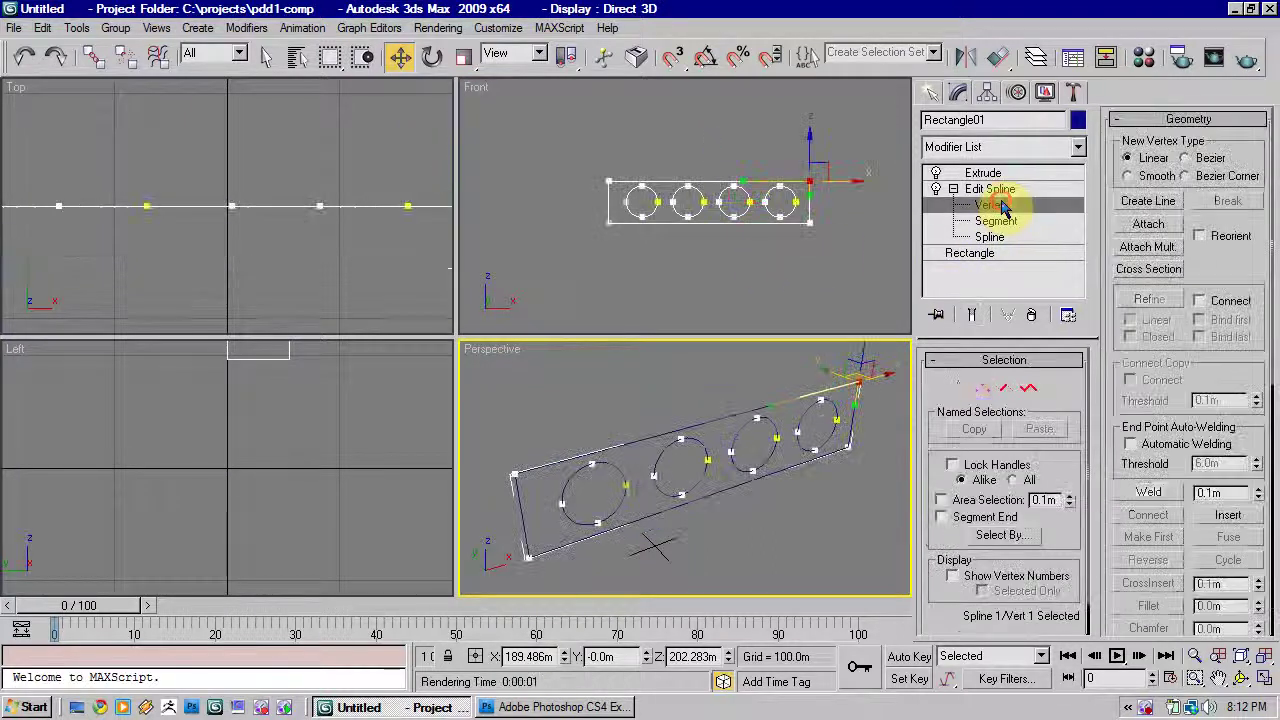
click(1000, 174)
click(1033, 316)
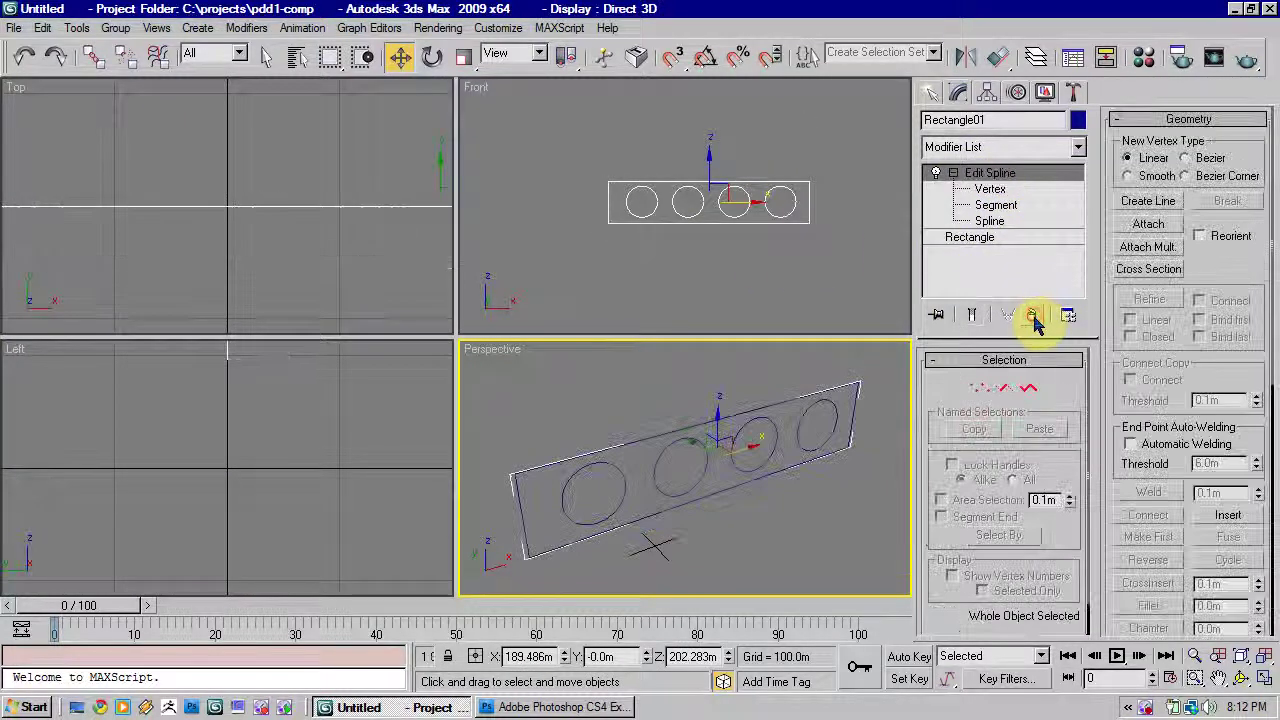
Step: Try moving the reselected shape along Y in the Top viewport, and undo the move
click(329, 215)
scroll(325, 231, down, 2)
click(324, 237)
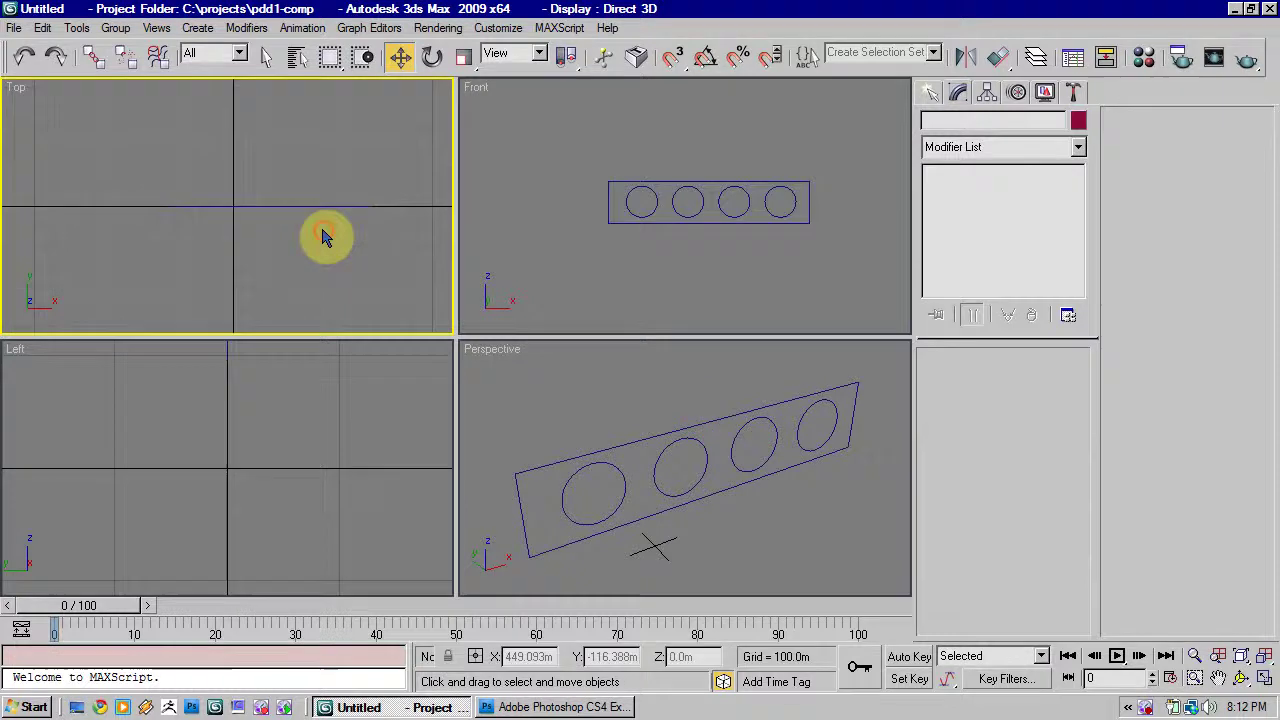
scroll(323, 236, up, 1)
click(298, 207)
drag(292, 174, 291, 163)
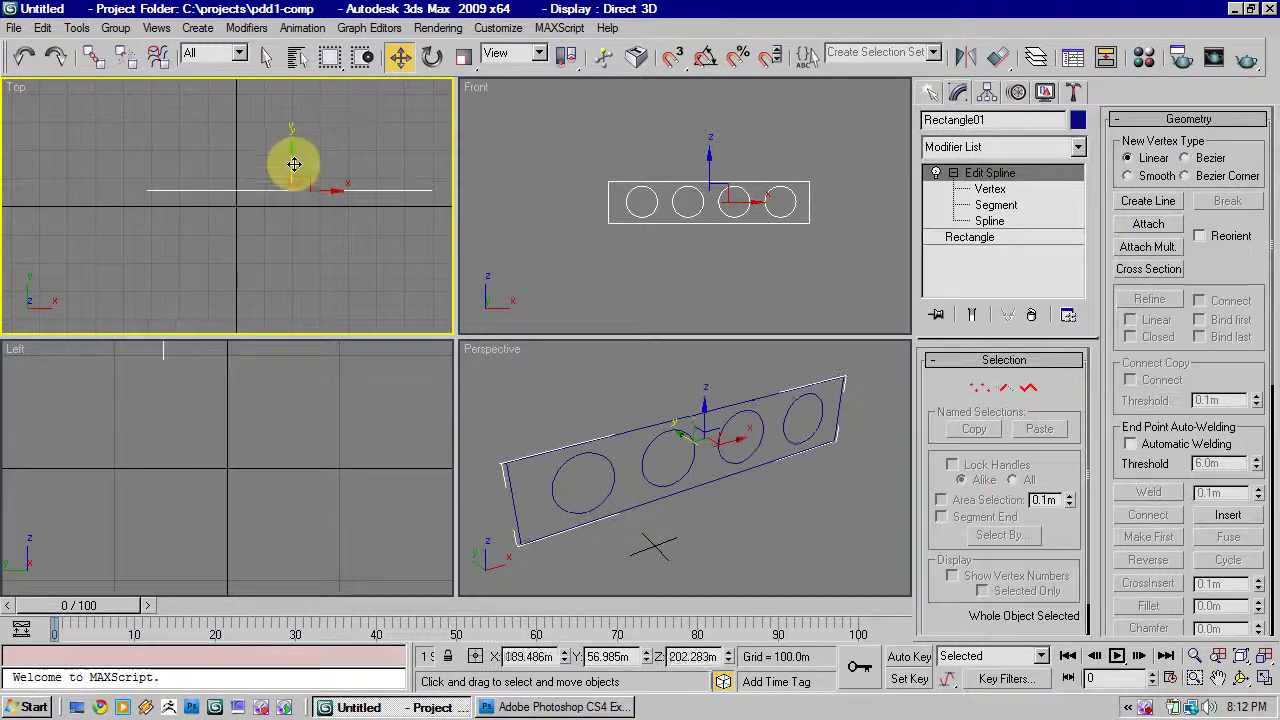
key(ctrl+z)
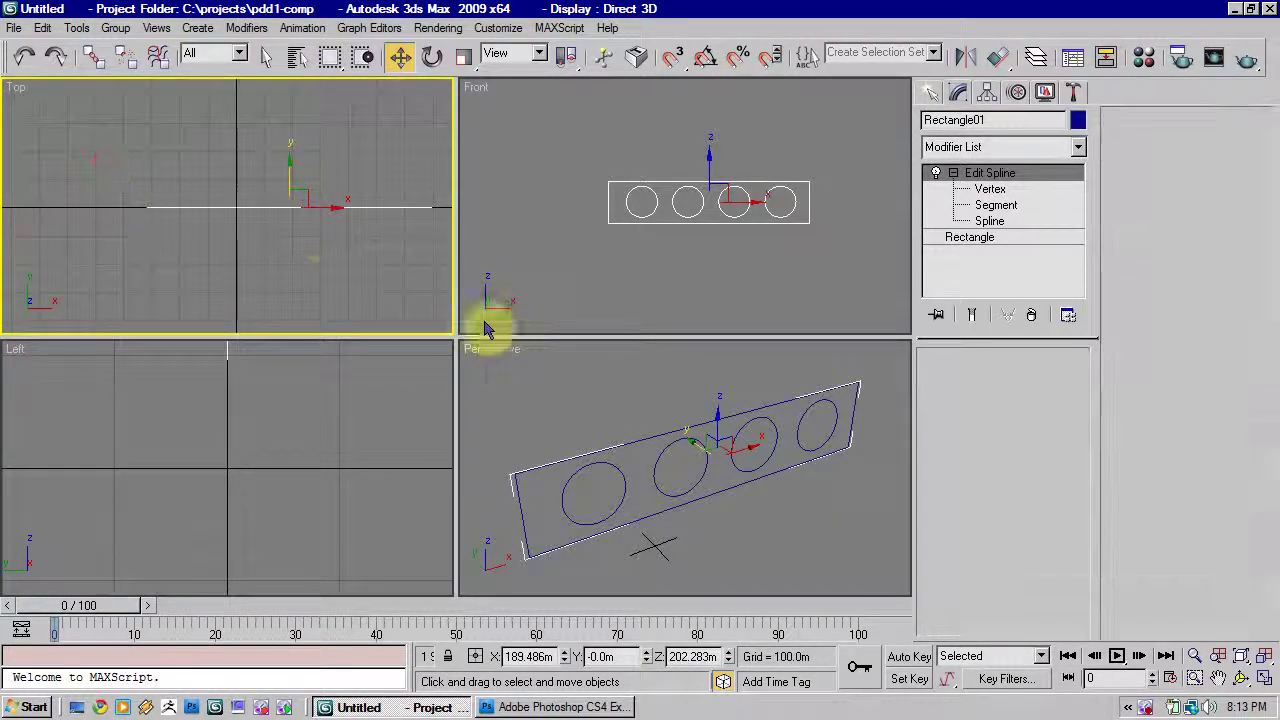
Step: Move the whole shape in the Top viewport to about X 534 m, Y 142 m and hide that viewport's grid
drag(308, 190, 405, 150)
middle_drag(340, 190, 291, 213)
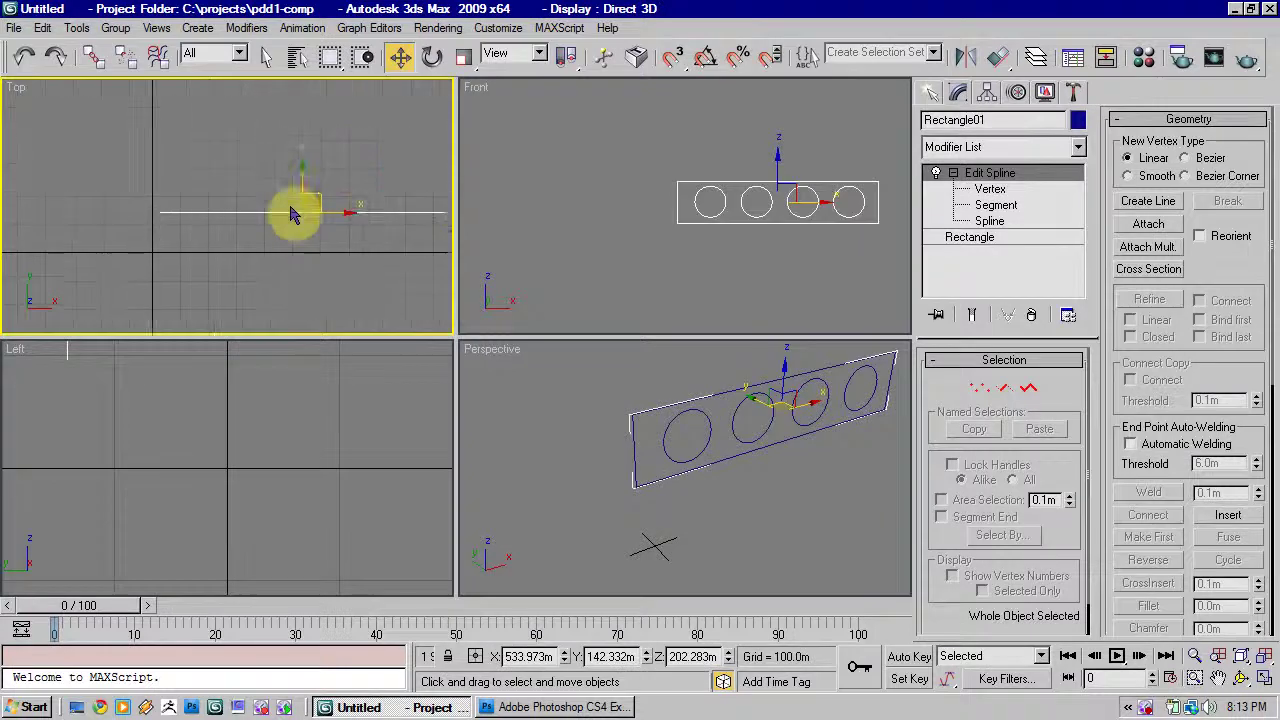
key(g)
click(298, 260)
click(409, 212)
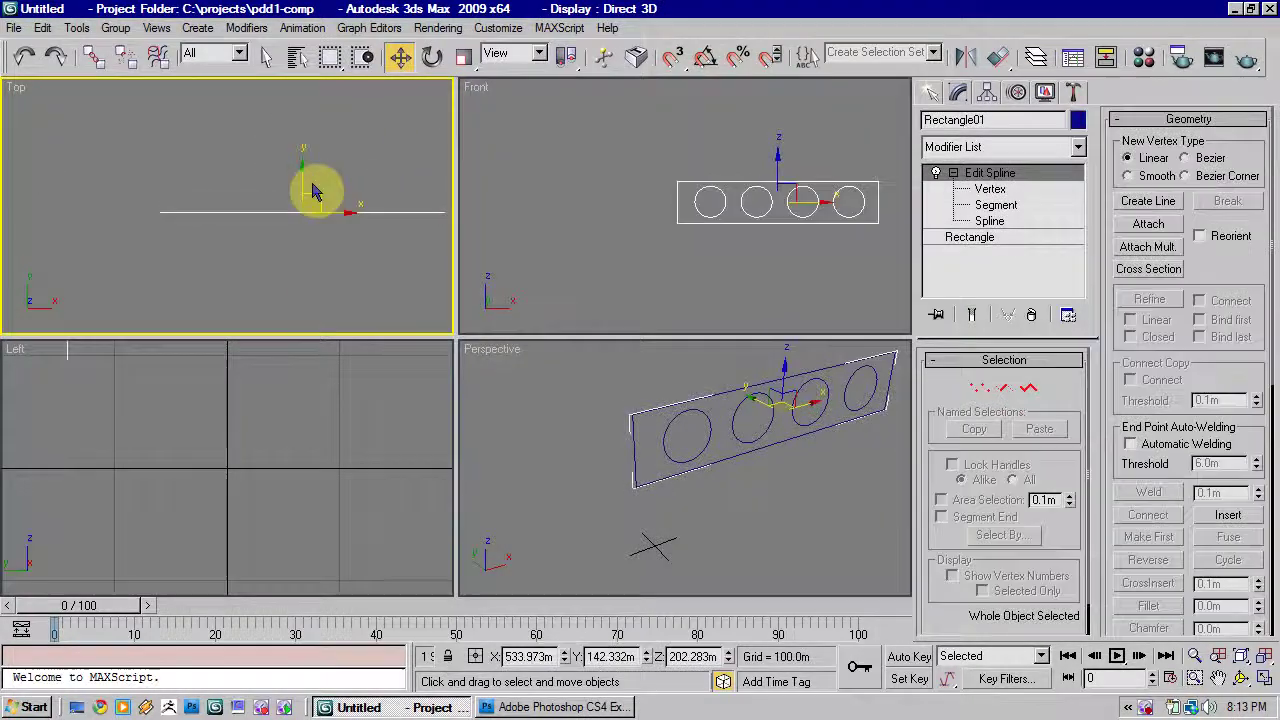
Step: Select the rectangular outline at the Edit Spline's Spline level and move it along Y to about 221 m, off the circles' plane
click(988, 221)
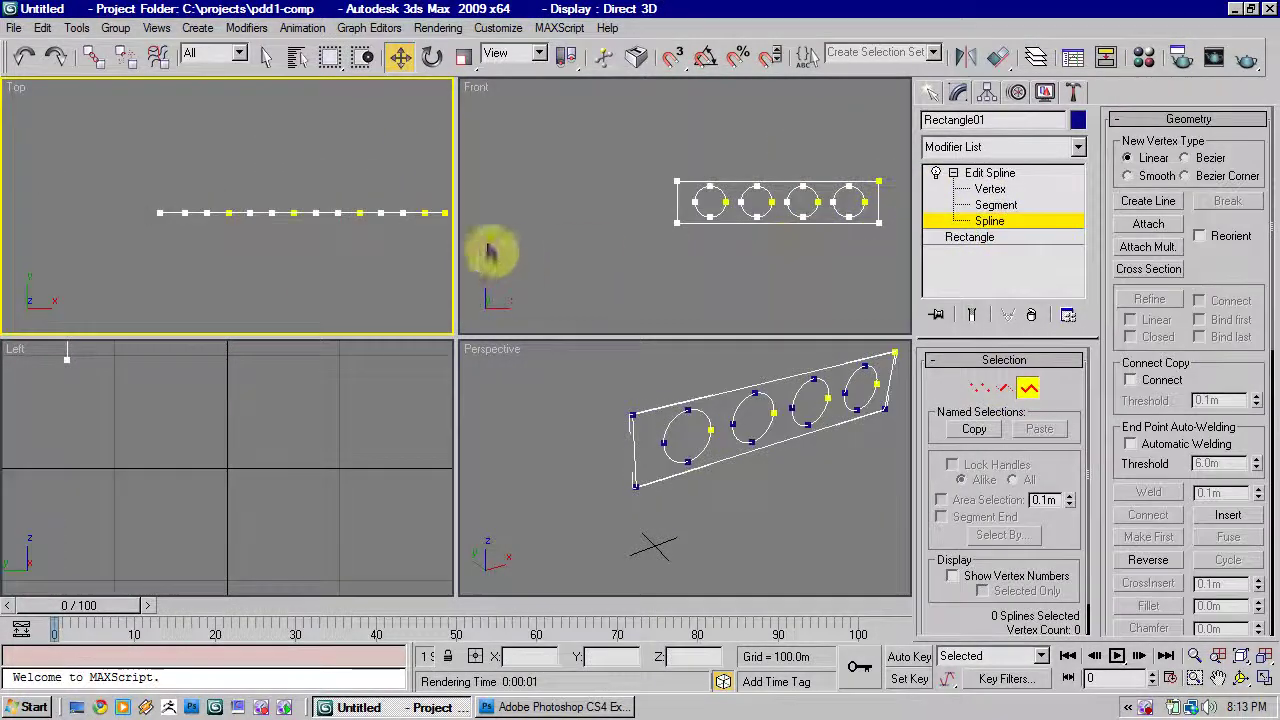
click(690, 183)
middle_drag(323, 235, 318, 243)
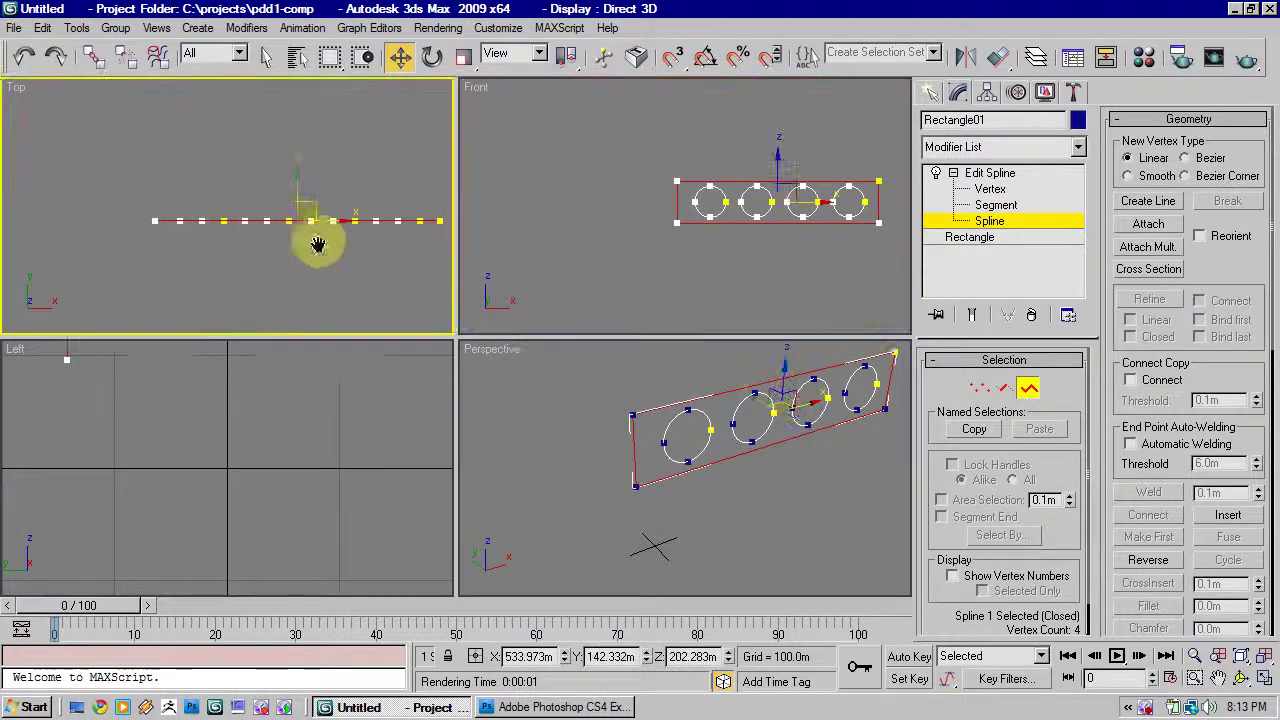
drag(302, 192, 301, 176)
alt+middle_drag(354, 239, 326, 180)
scroll(326, 180, up, 4)
alt+middle_drag(480, 191, 484, 192)
middle_drag(350, 190, 369, 221)
key(t)
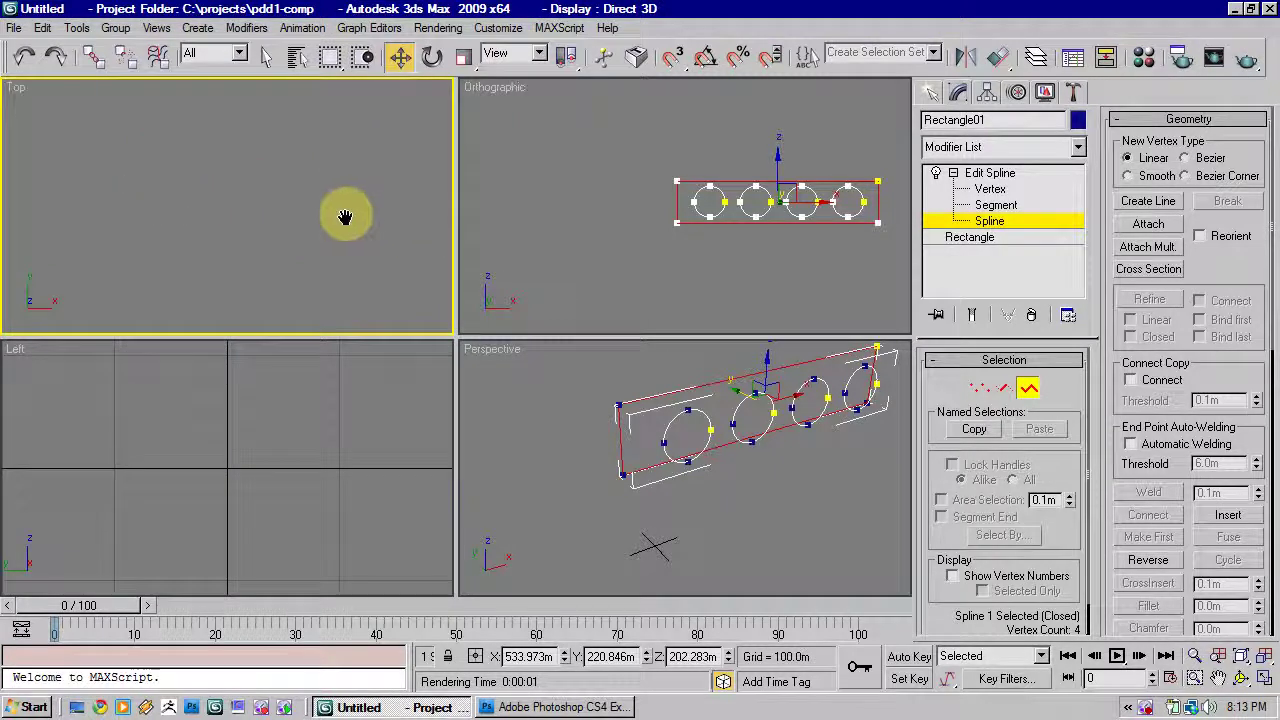
Step: Undo the outline's Y move and redo it
click(1243, 662)
key(ctrl+z)
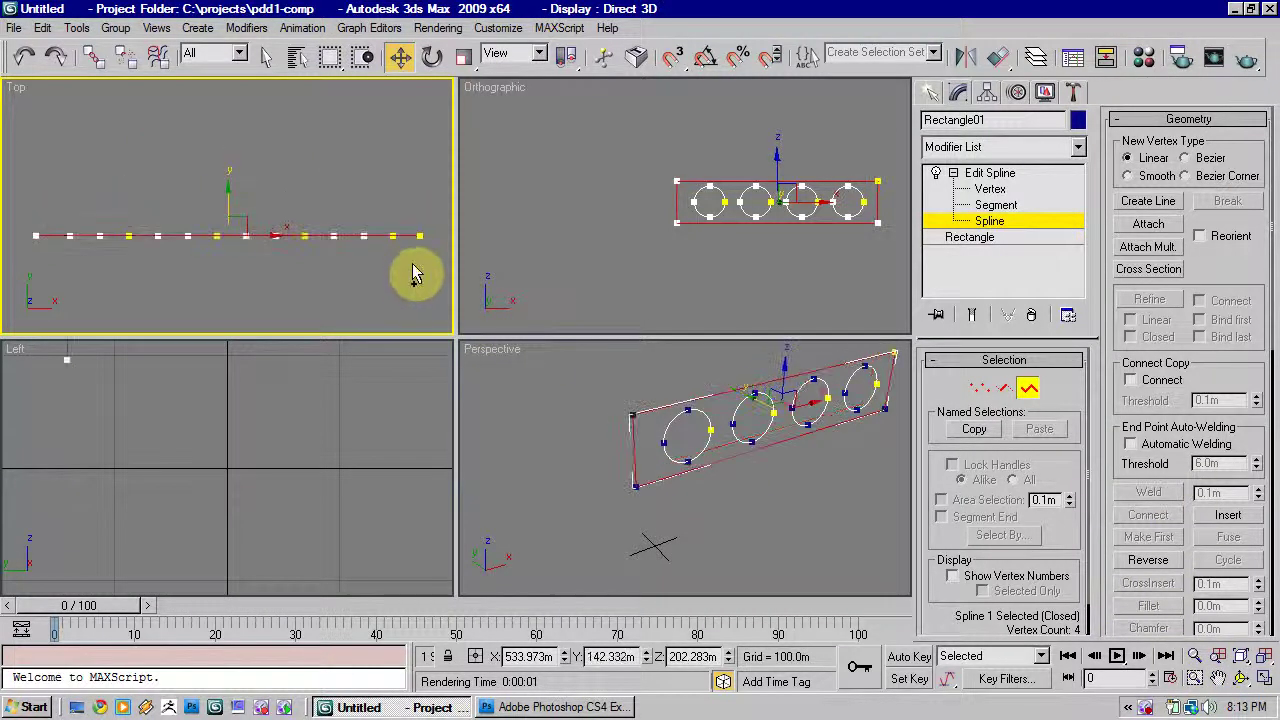
click(68, 62)
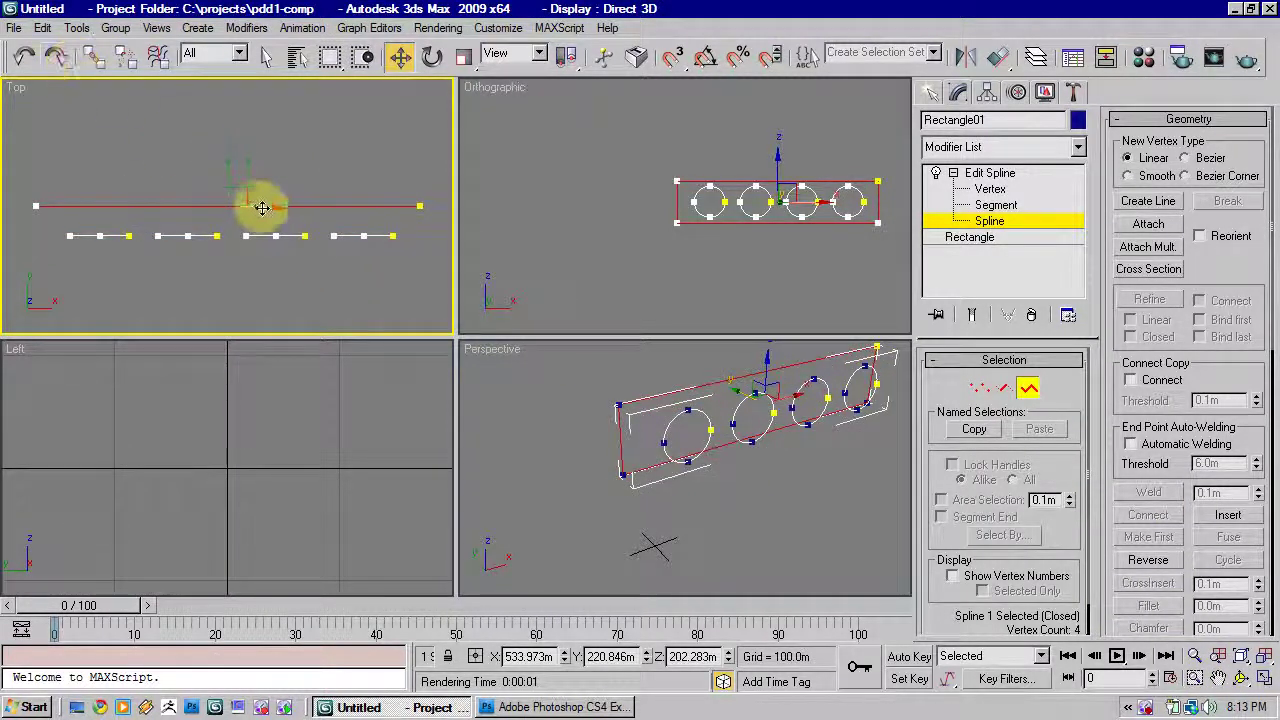
middle_drag(262, 208, 288, 207)
Step: Apply the Extrude modifier to the shape with its outline offset from the circles, and inspect the extrusion in perspective
click(1028, 175)
click(1022, 150)
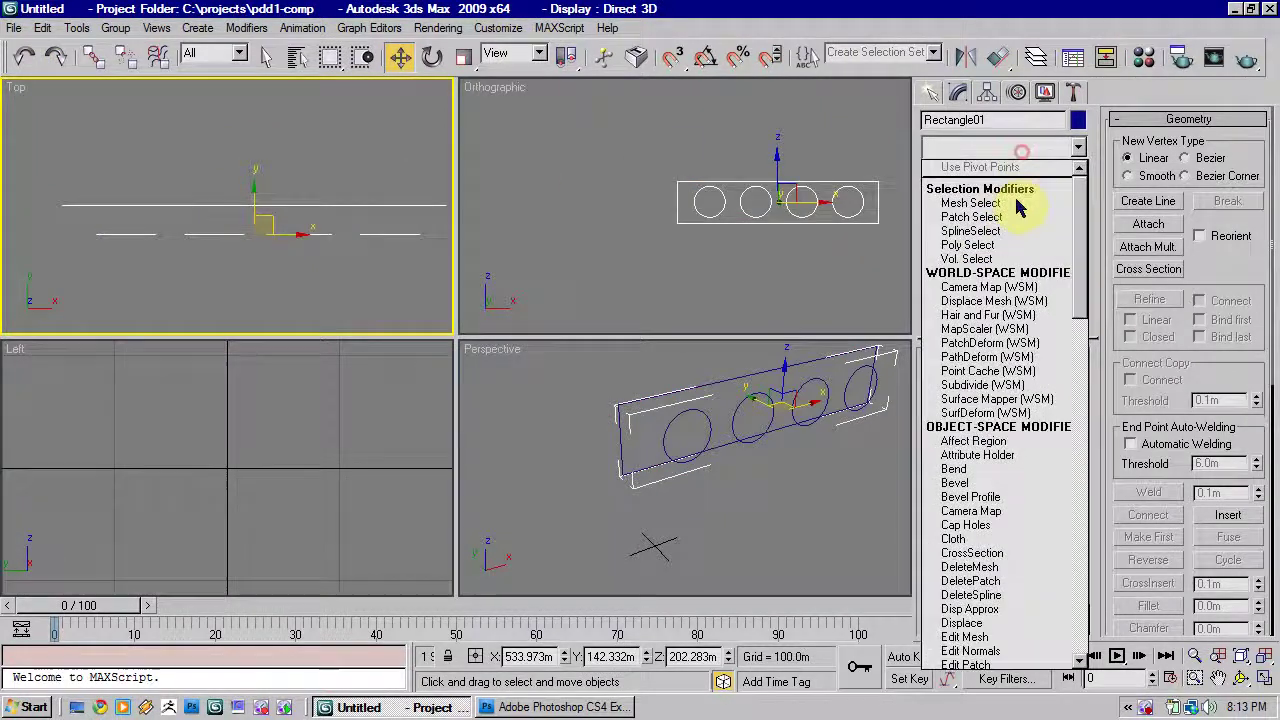
scroll(1006, 654, down, 7)
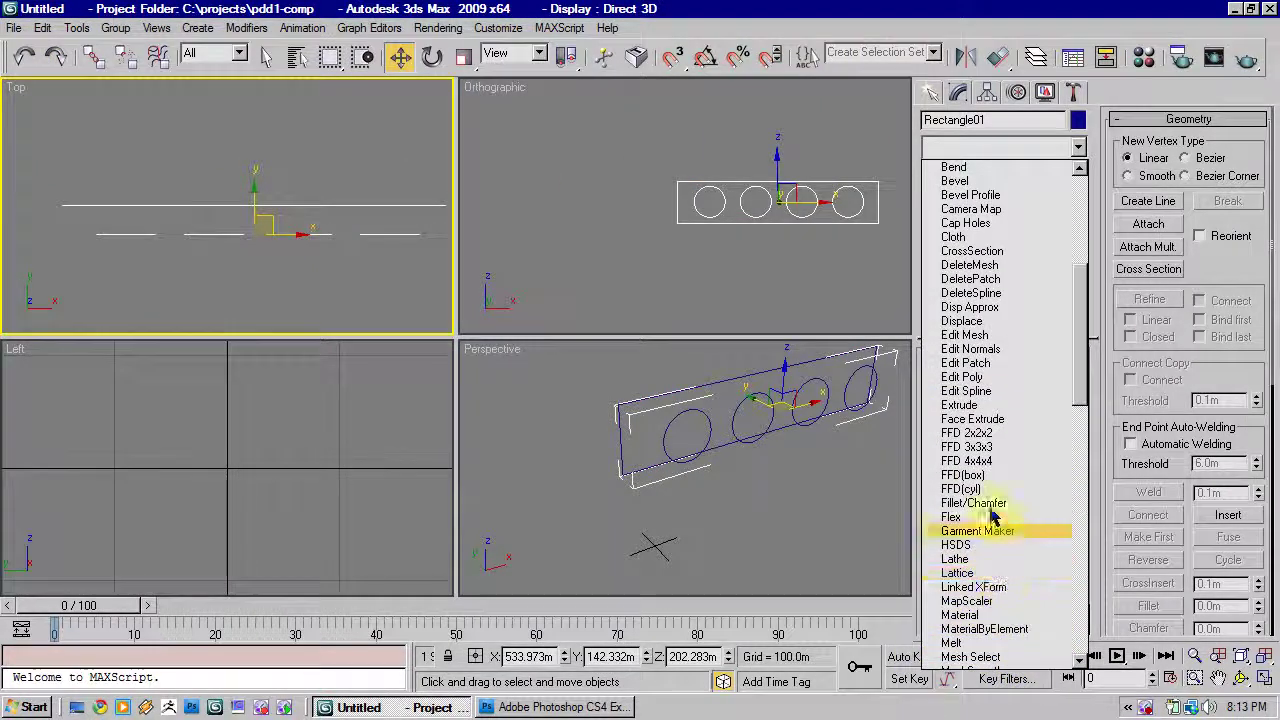
click(1048, 408)
alt+middle_drag(818, 460, 749, 434)
scroll(786, 451, up, 3)
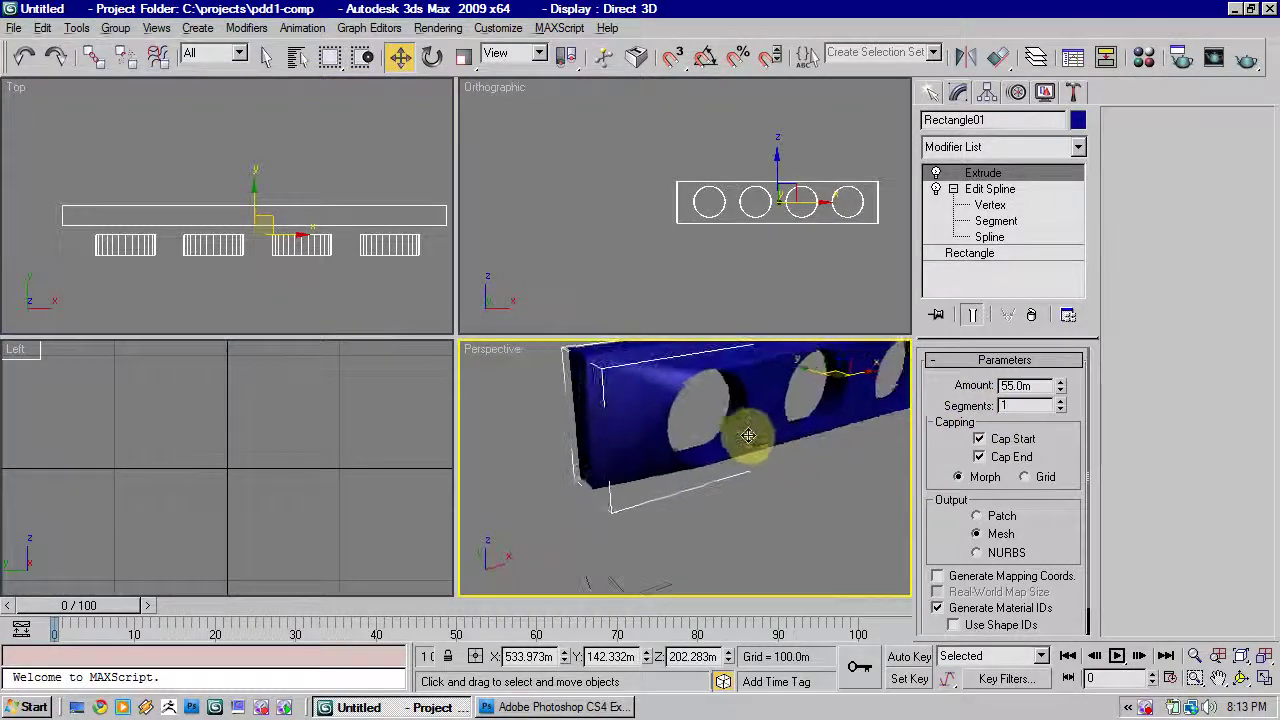
alt+middle_drag(657, 446, 722, 436)
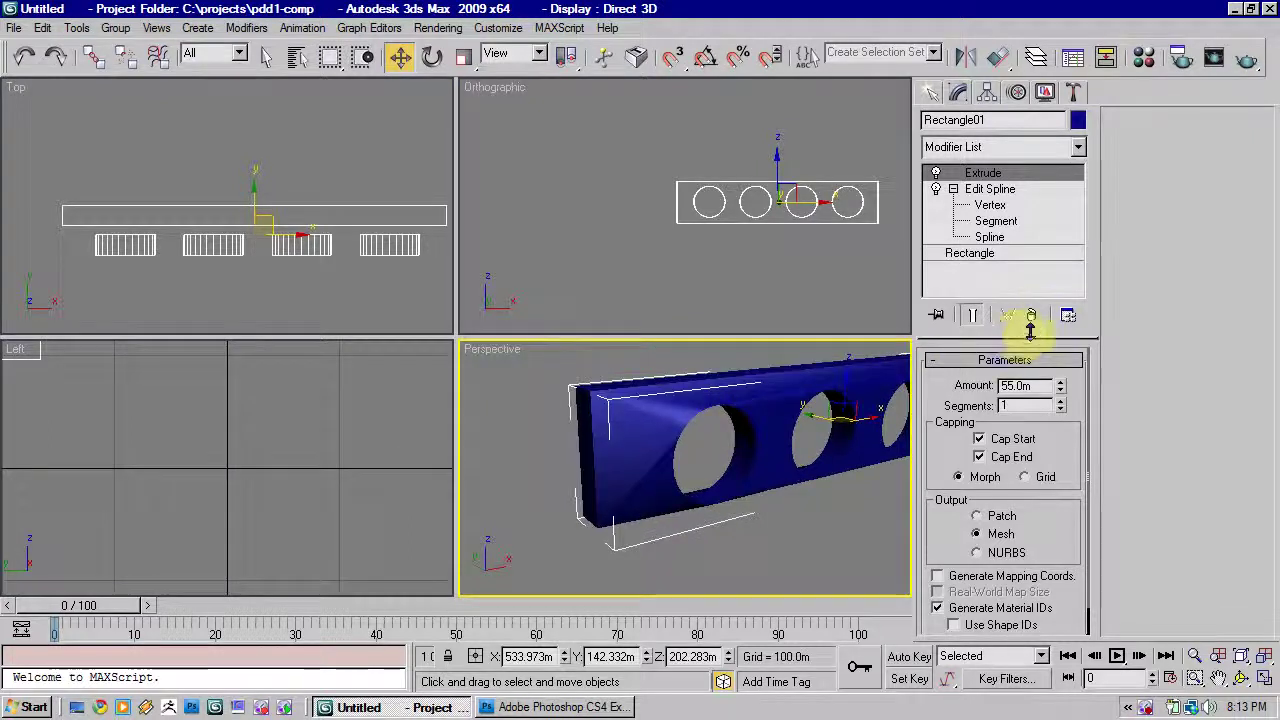
Step: Remove the Extrude modifier, select the four circle splines and move them along Y towards the outline's plane
click(1033, 316)
click(990, 221)
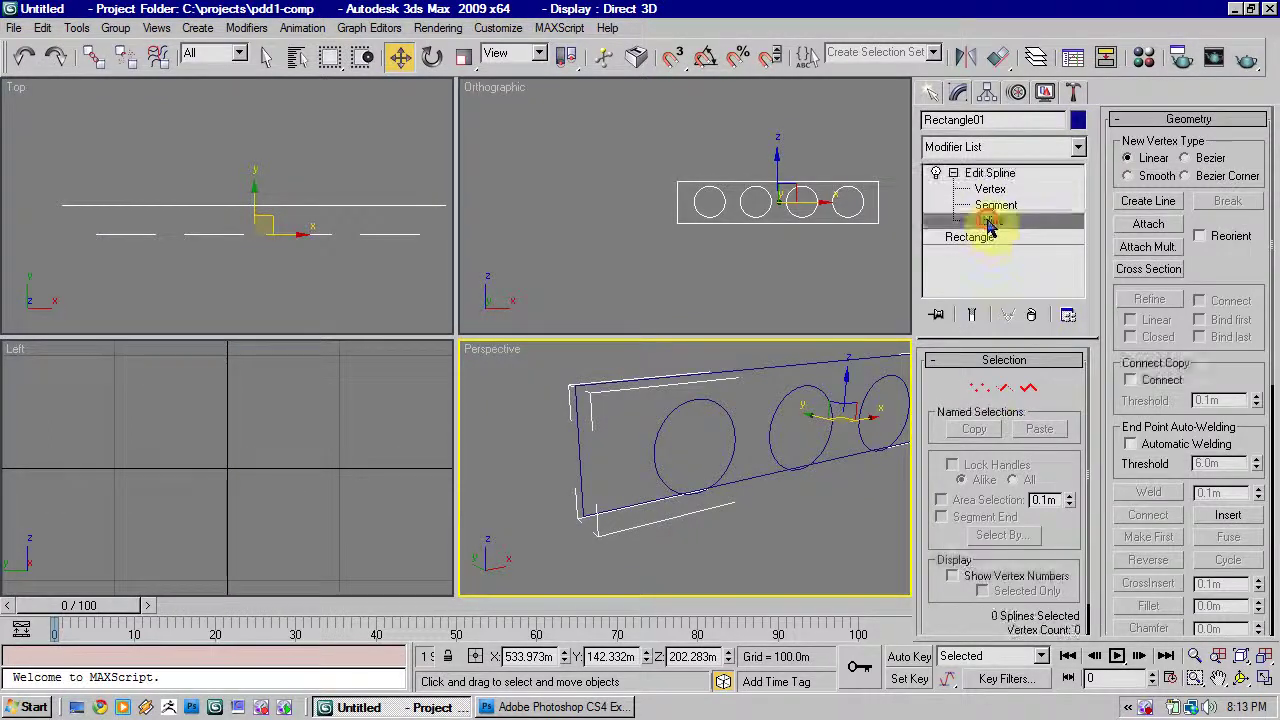
drag(81, 248, 425, 226)
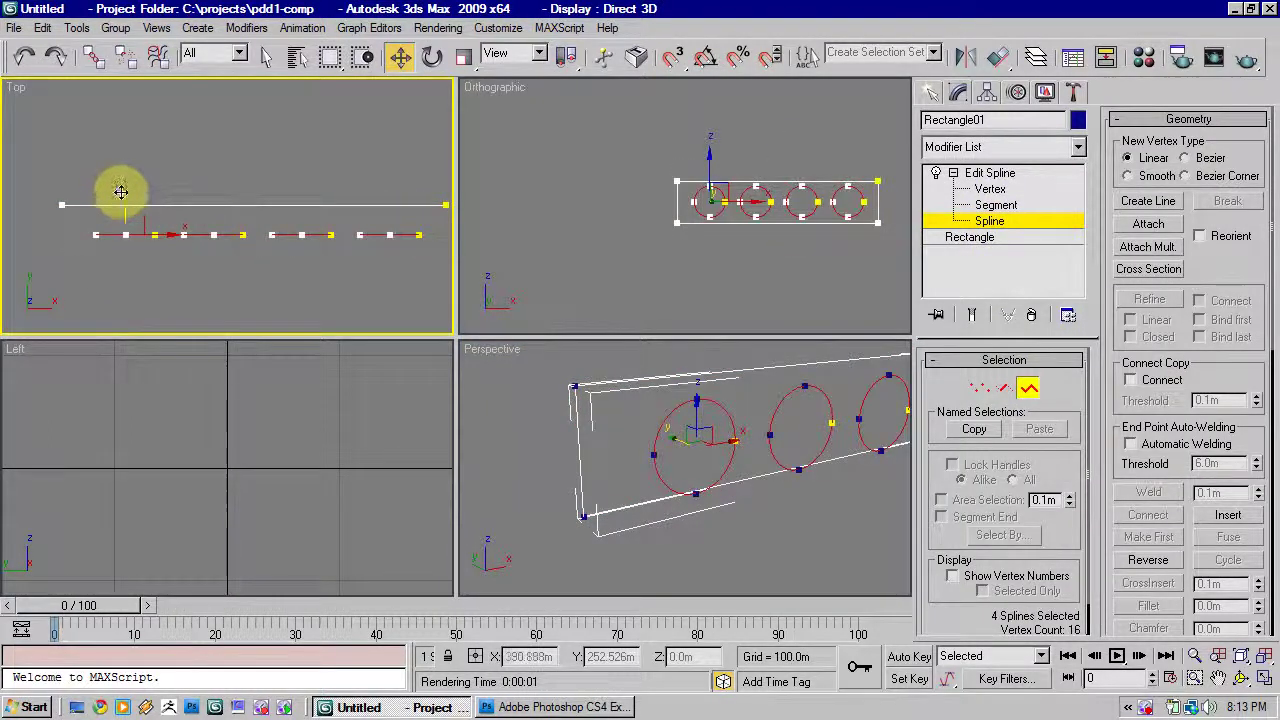
drag(124, 192, 132, 163)
Step: Fine-tune the four circles' Y position in the Top viewport so they line up with the rectangle's outline
middle_drag(175, 220, 243, 246)
scroll(243, 246, up, 5)
scroll(156, 284, up, 3)
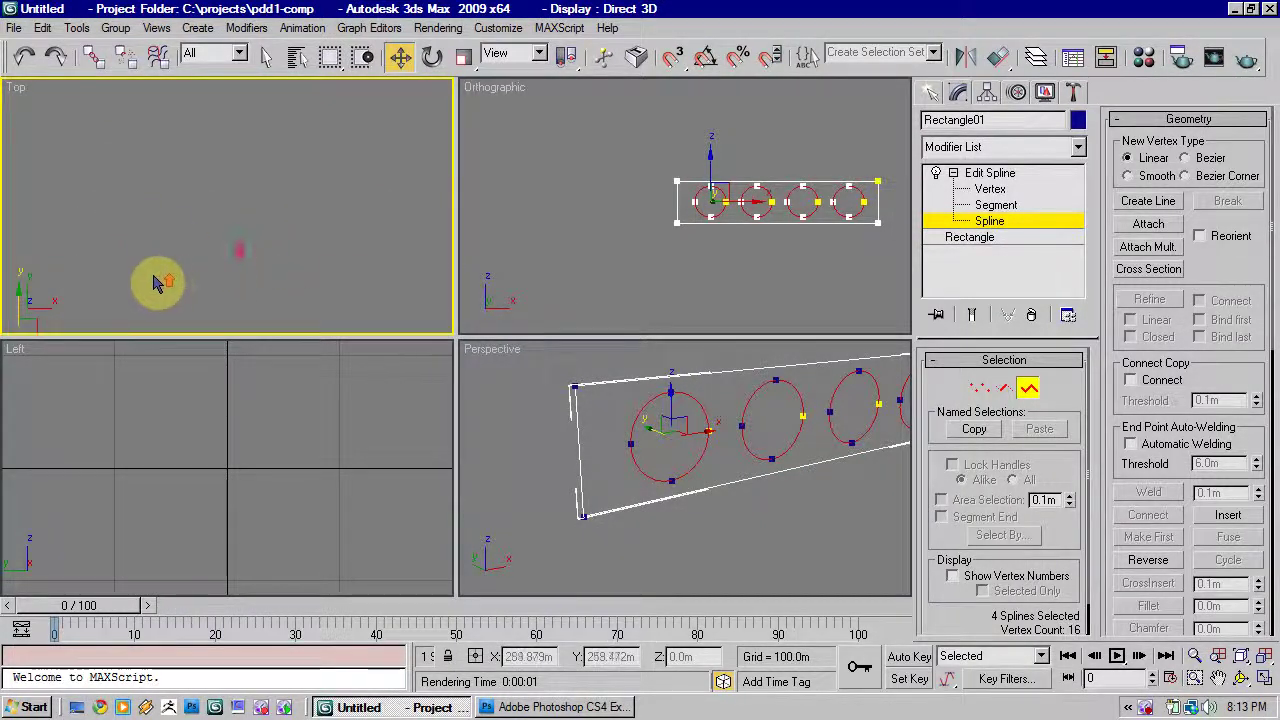
middle_drag(157, 284, 340, 186)
scroll(208, 243, up, 2)
middle_drag(208, 243, 271, 208)
scroll(271, 208, up, 4)
drag(300, 195, 305, 188)
scroll(257, 229, down, 8)
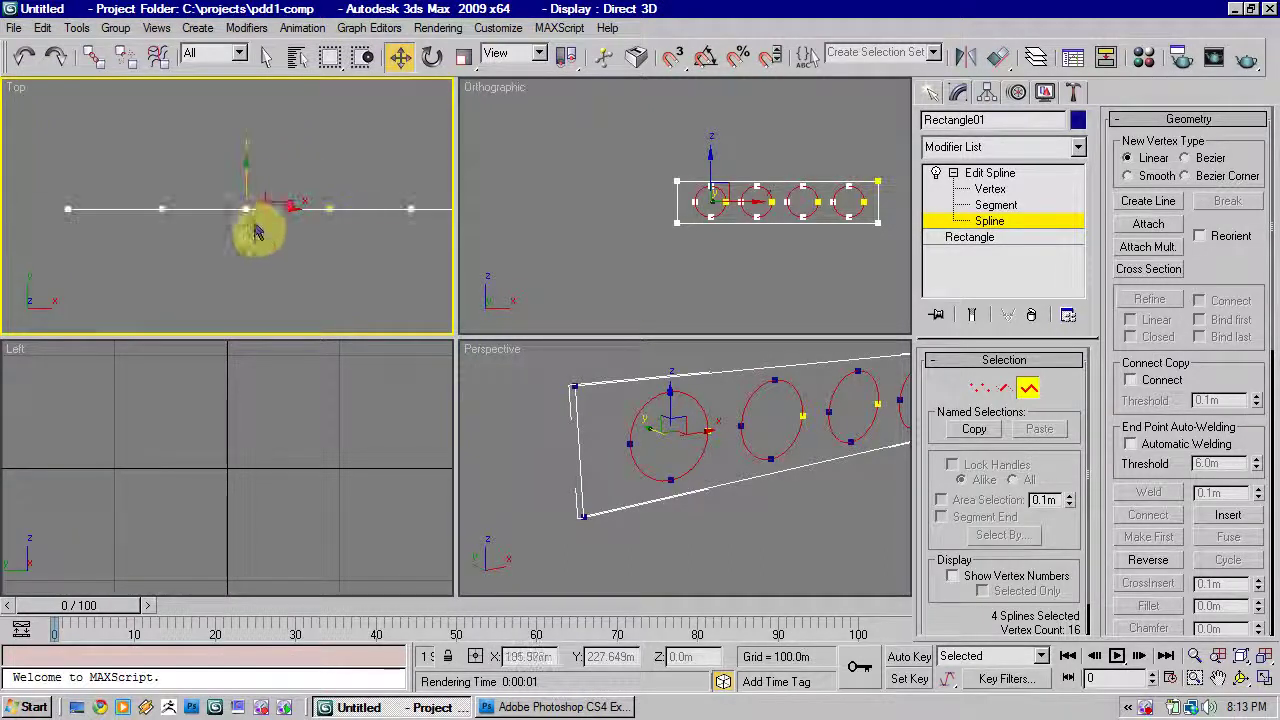
scroll(320, 234, up, 3)
click(352, 211)
Step: Return to the whole Edit Spline object and apply the Extrude modifier to the realigned shape
click(1024, 173)
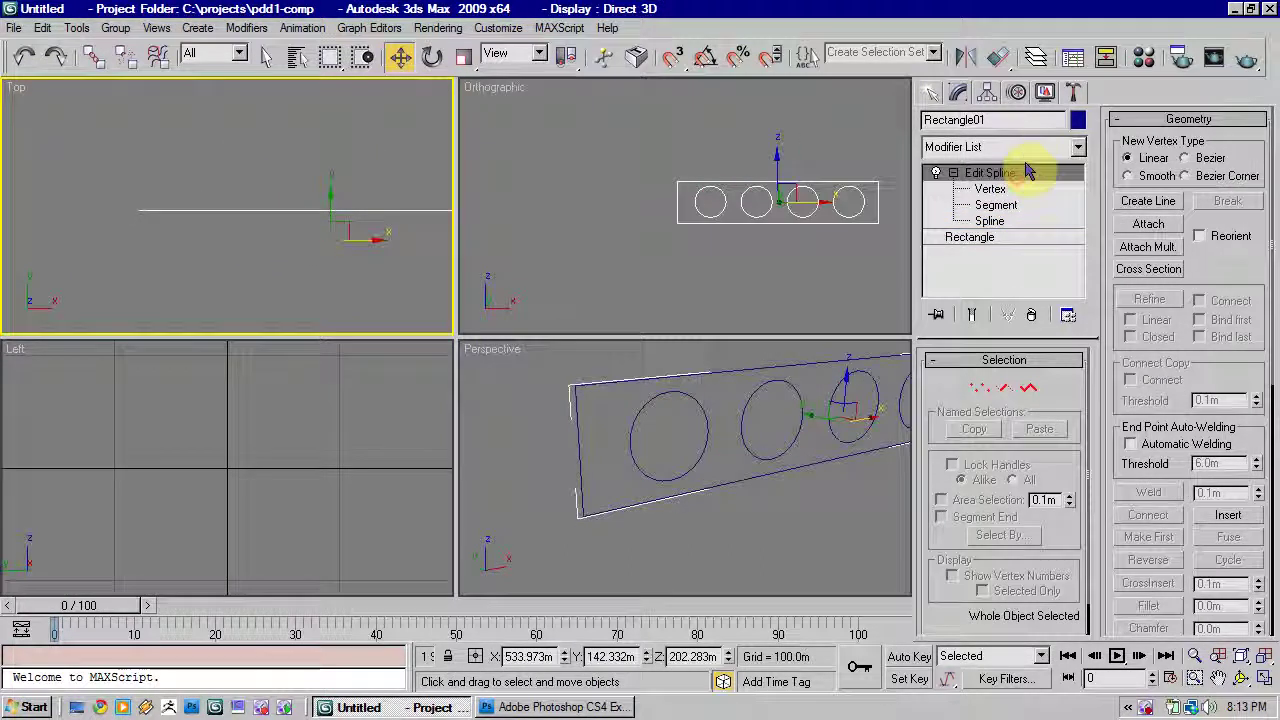
click(1026, 148)
scroll(1024, 656, down, 1)
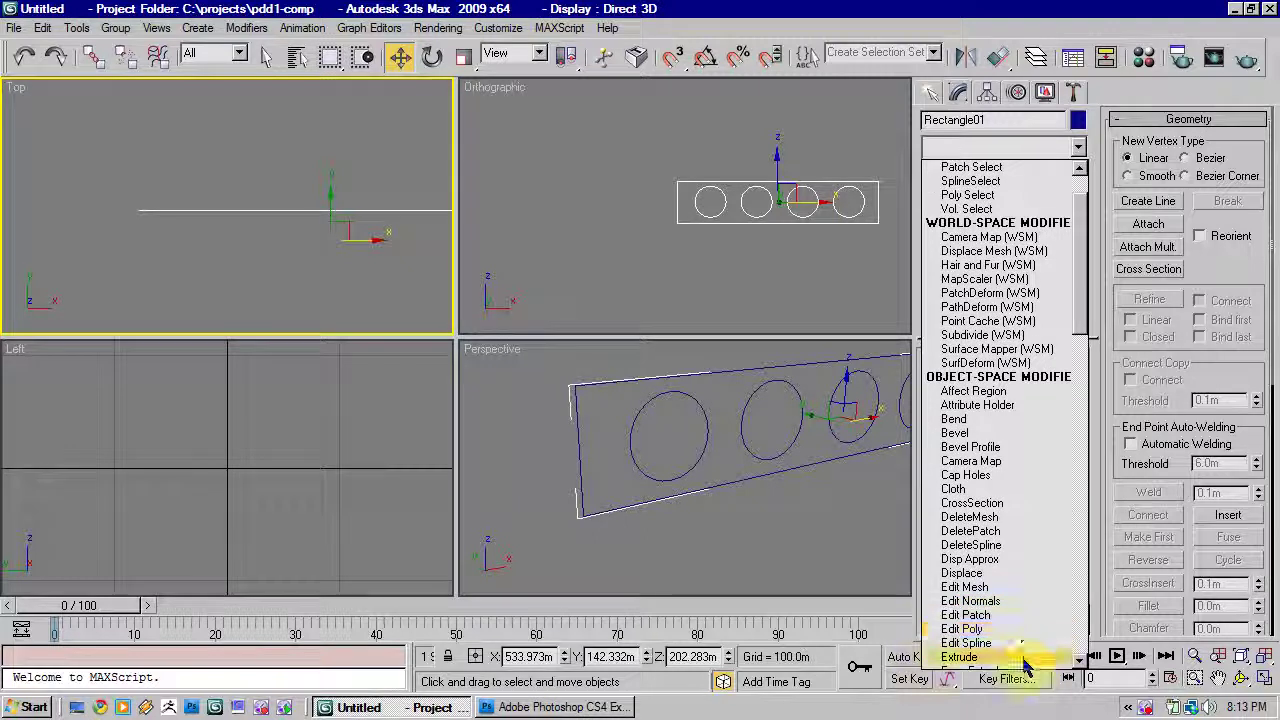
click(1024, 659)
alt+middle_drag(795, 497, 760, 457)
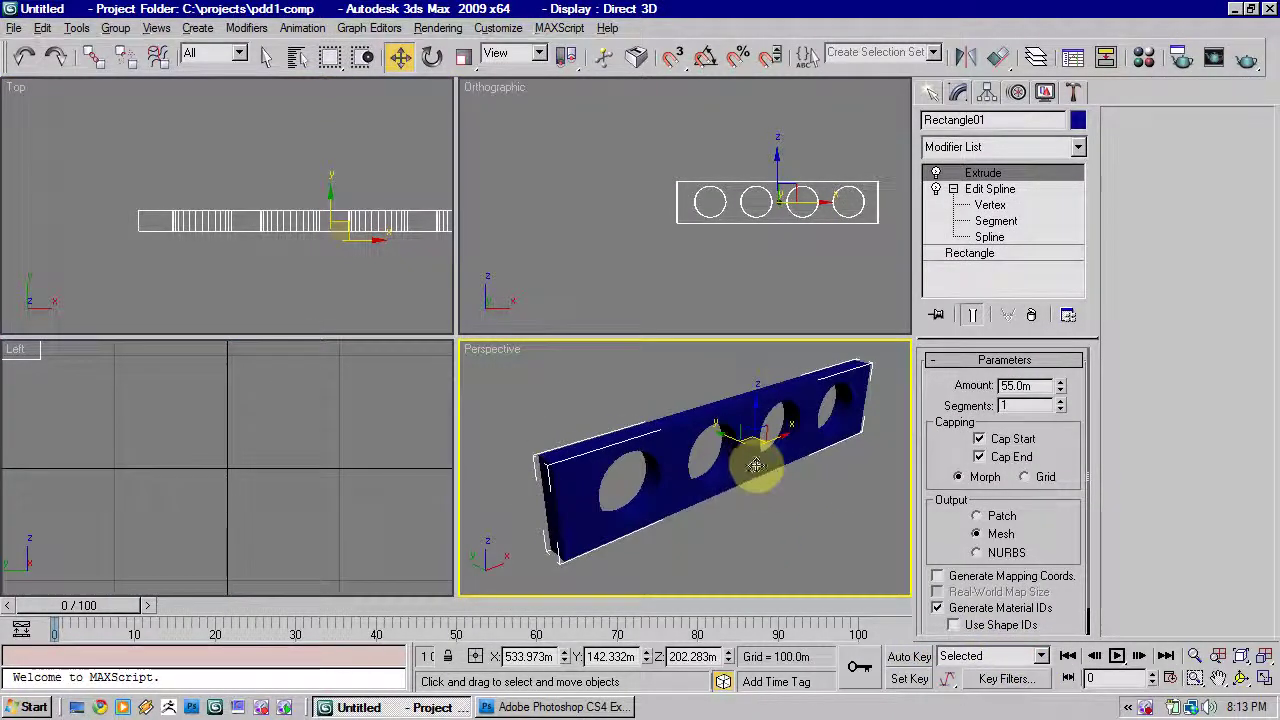
Step: Select the outline's two left-end vertices at the Vertex level and shift their Bezier handles and the vertices along Y out of plane
click(996, 207)
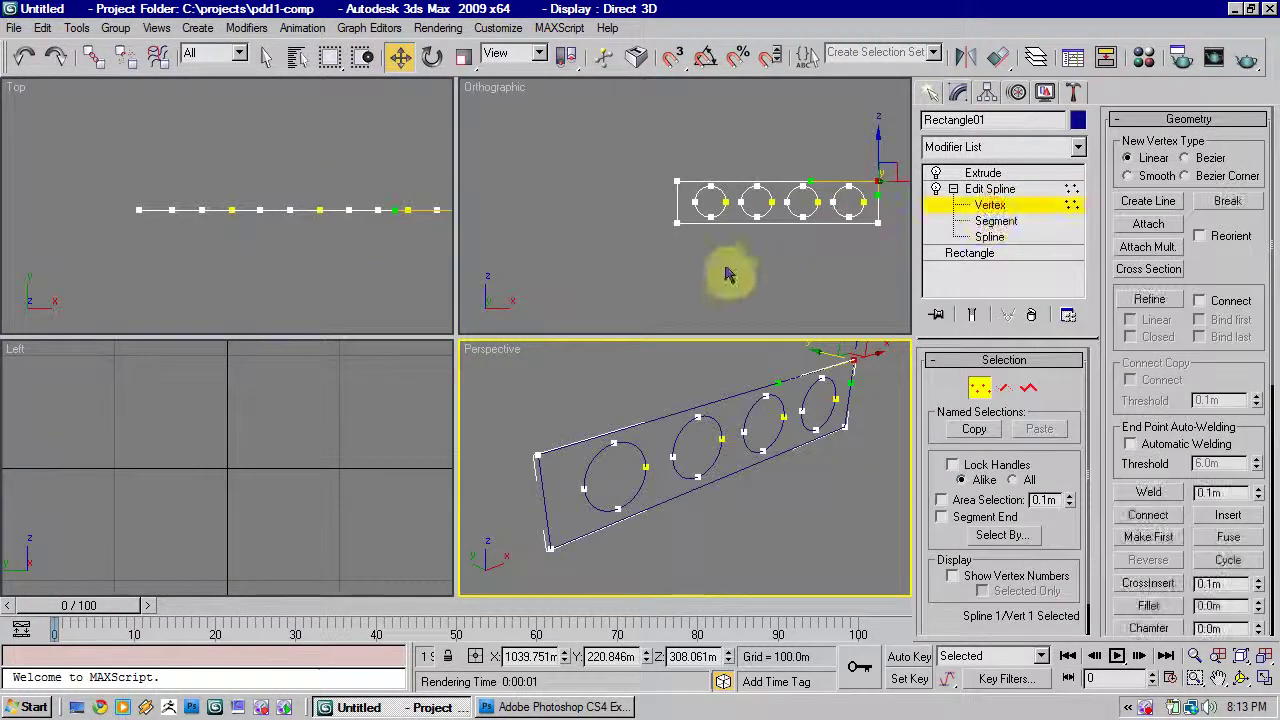
middle_drag(262, 185, 216, 191)
scroll(215, 191, down, 2)
drag(106, 189, 131, 244)
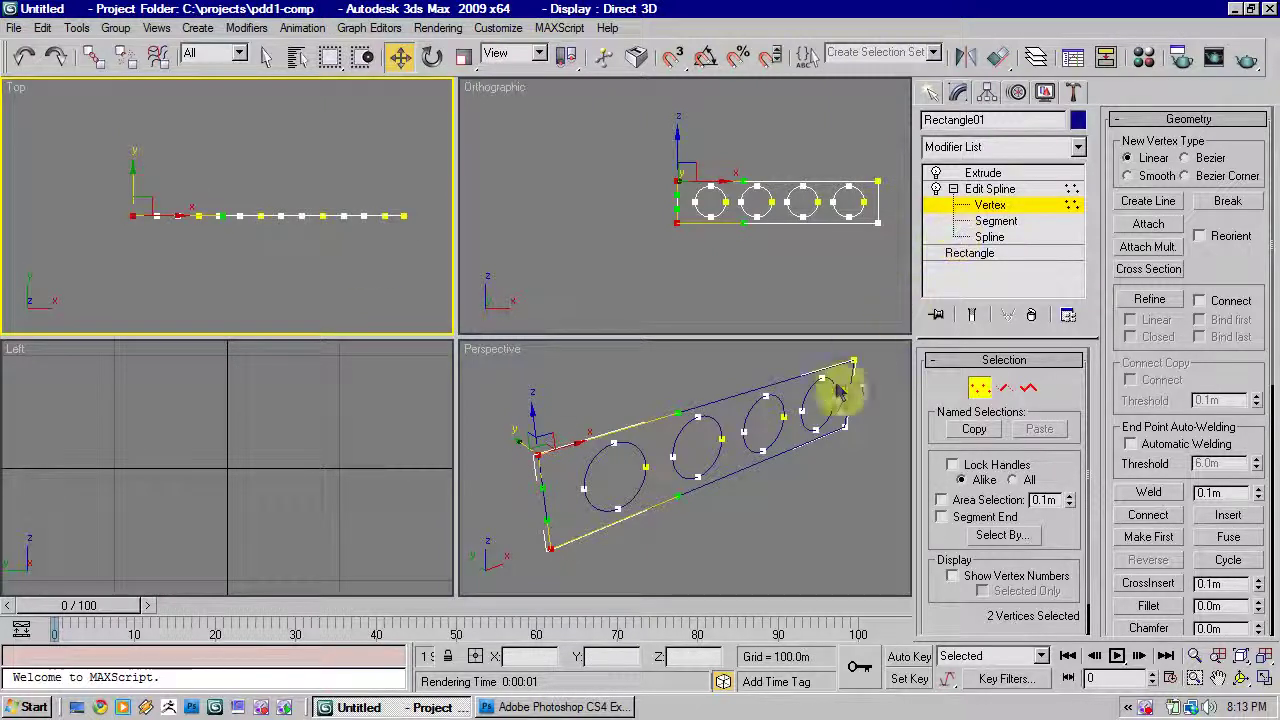
alt+middle_drag(768, 415, 729, 432)
mouse_move(228, 224)
mouse_down()
mouse_move(223, 211)
mouse_move(226, 232)
mouse_up()
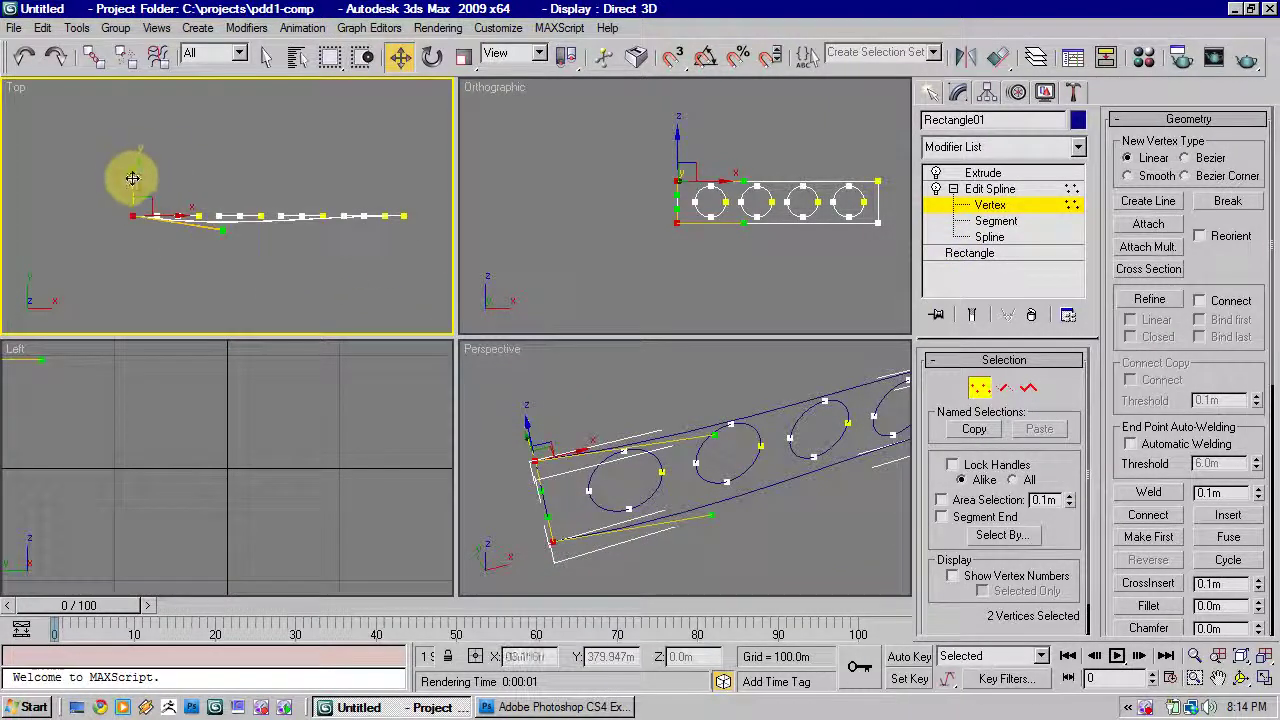
drag(133, 178, 134, 169)
Step: Inspect the bent slab at the Extrude level from an angle, and return to the Edit Spline's Vertex level
alt+middle_drag(228, 248, 306, 264)
scroll(294, 195, up, 3)
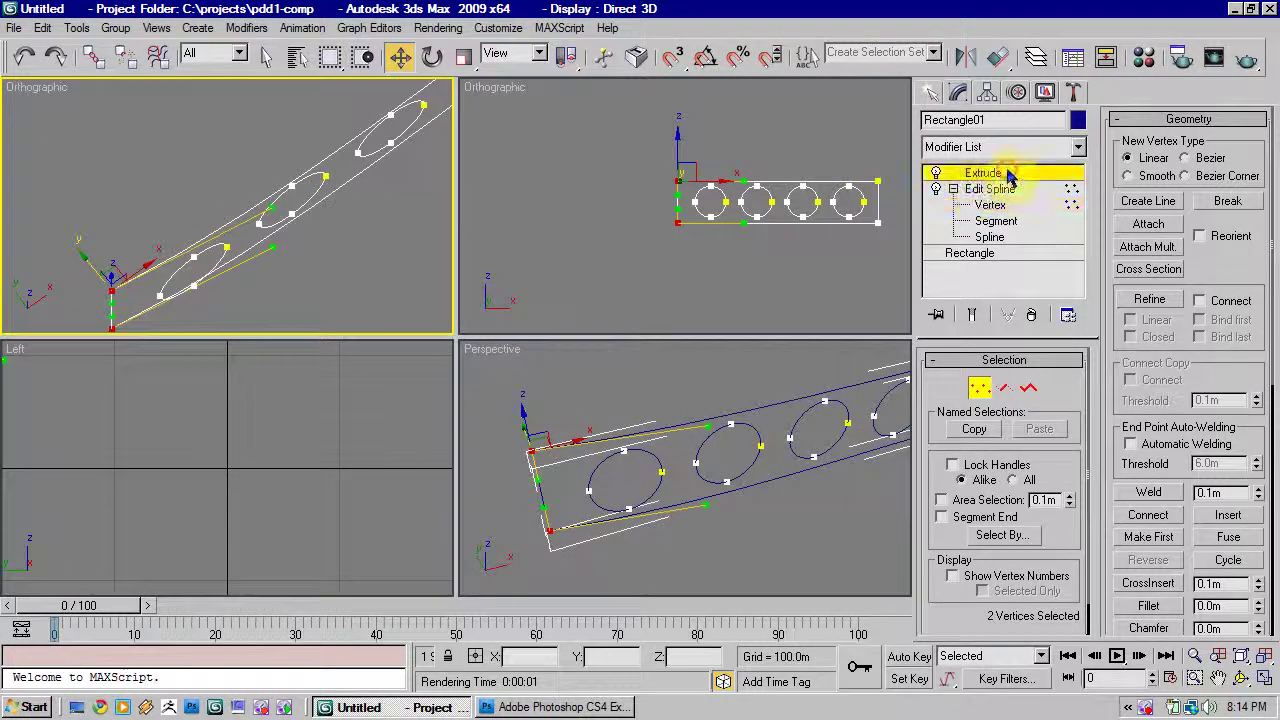
click(1009, 174)
mouse_move(765, 448)
alt+middle_down()
mouse_move(811, 417)
mouse_move(829, 426)
mouse_move(776, 471)
alt+middle_up()
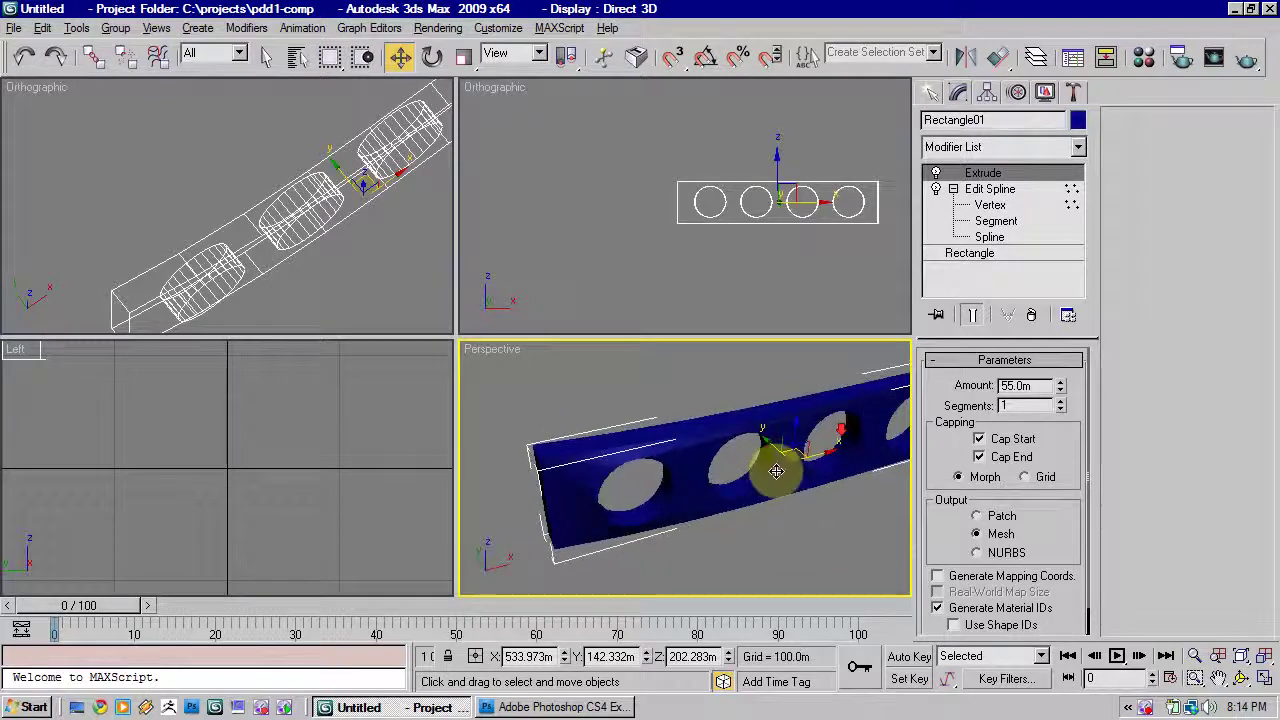
click(995, 208)
middle_drag(239, 227, 206, 199)
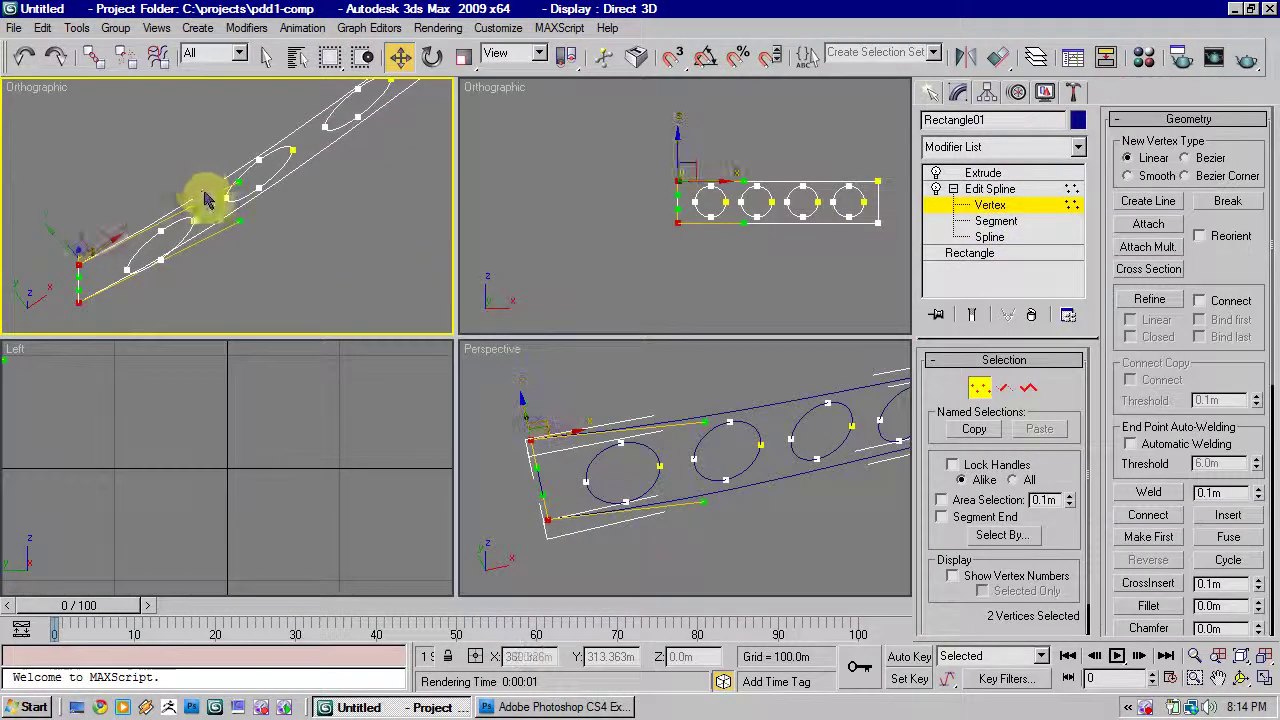
Step: In the Top view, move the leftmost circle's right, middle and left vertices along Y onto the bent outline, the left one at about 242 m
key(t)
middle_drag(326, 230, 224, 203)
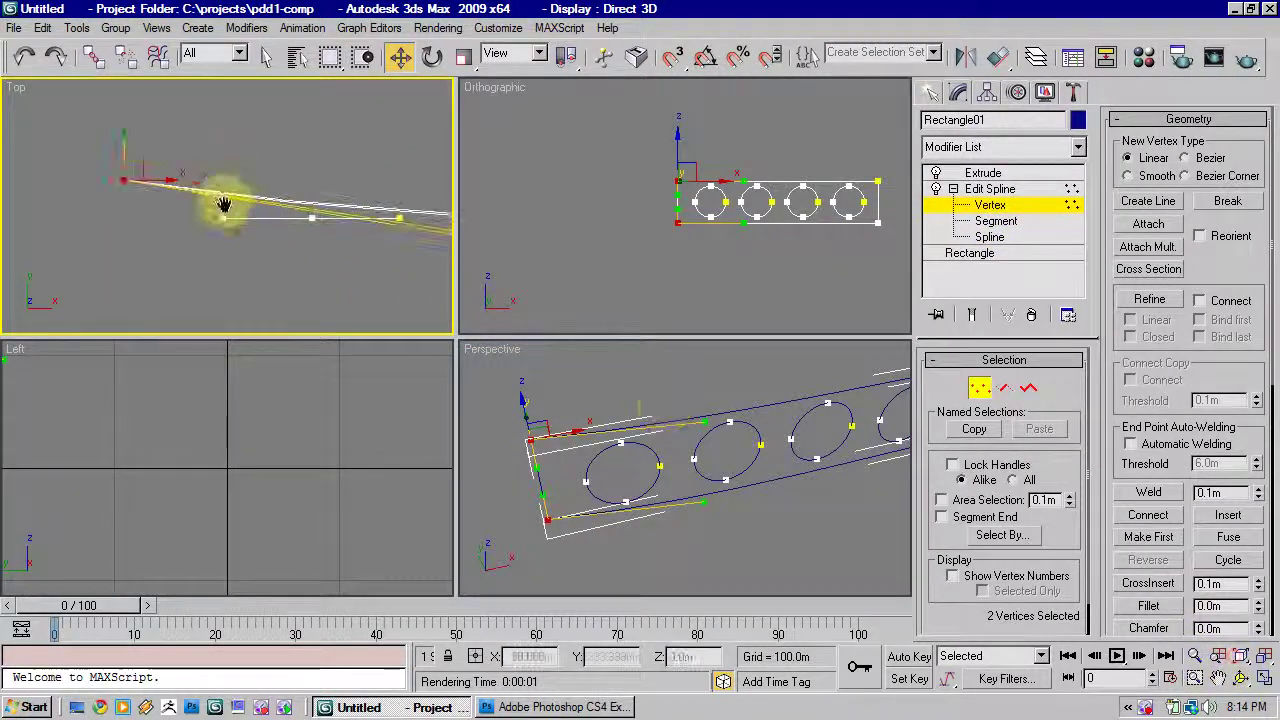
scroll(250, 217, down, 4)
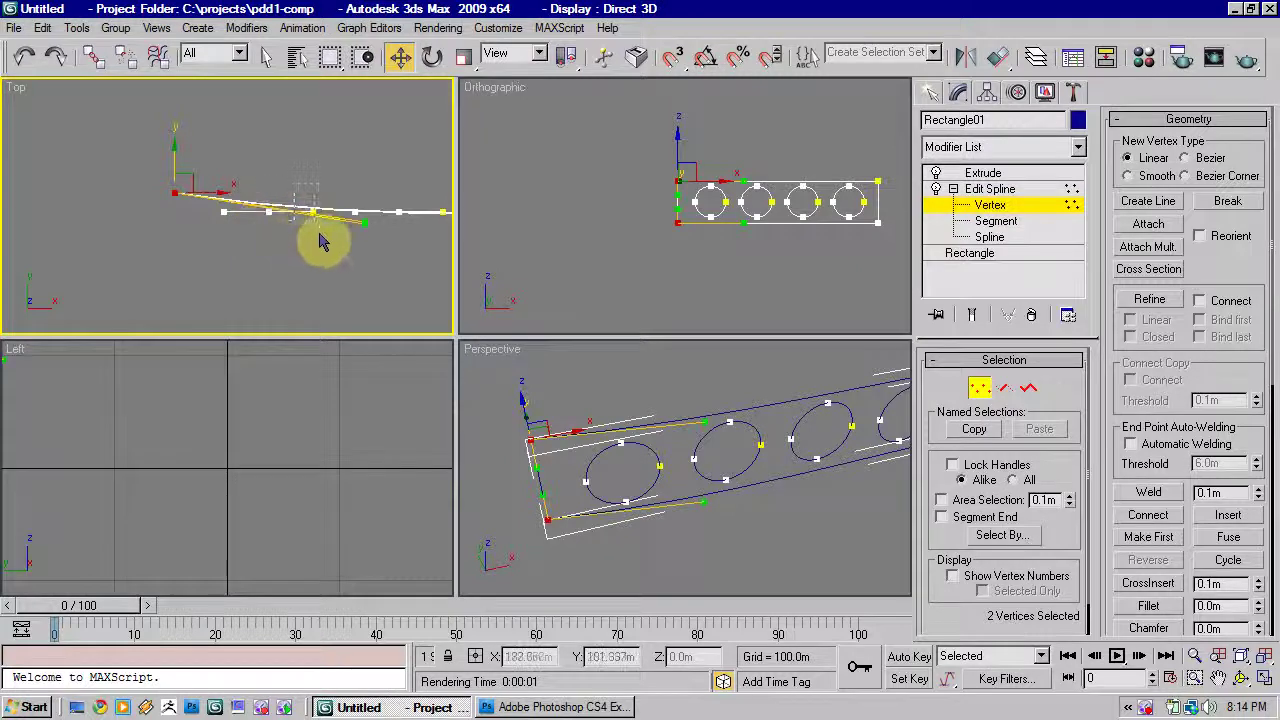
click(310, 176)
drag(279, 197, 258, 245)
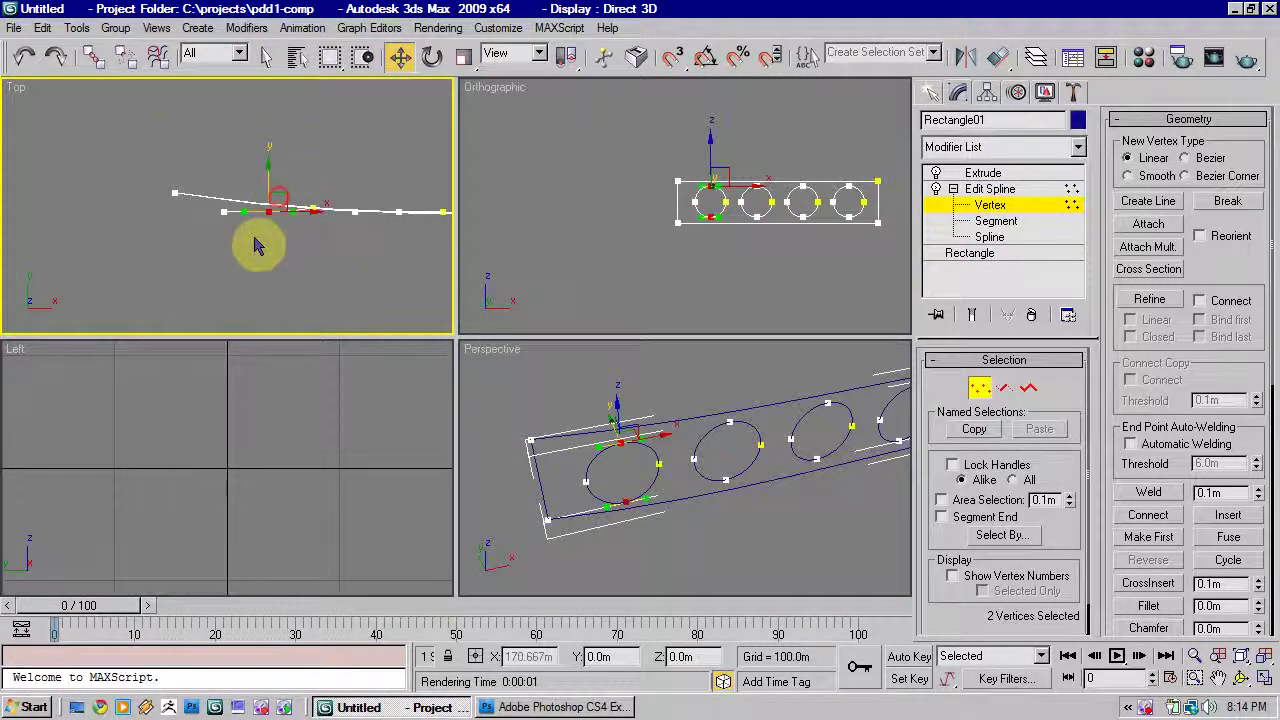
drag(271, 170, 271, 168)
drag(212, 201, 239, 229)
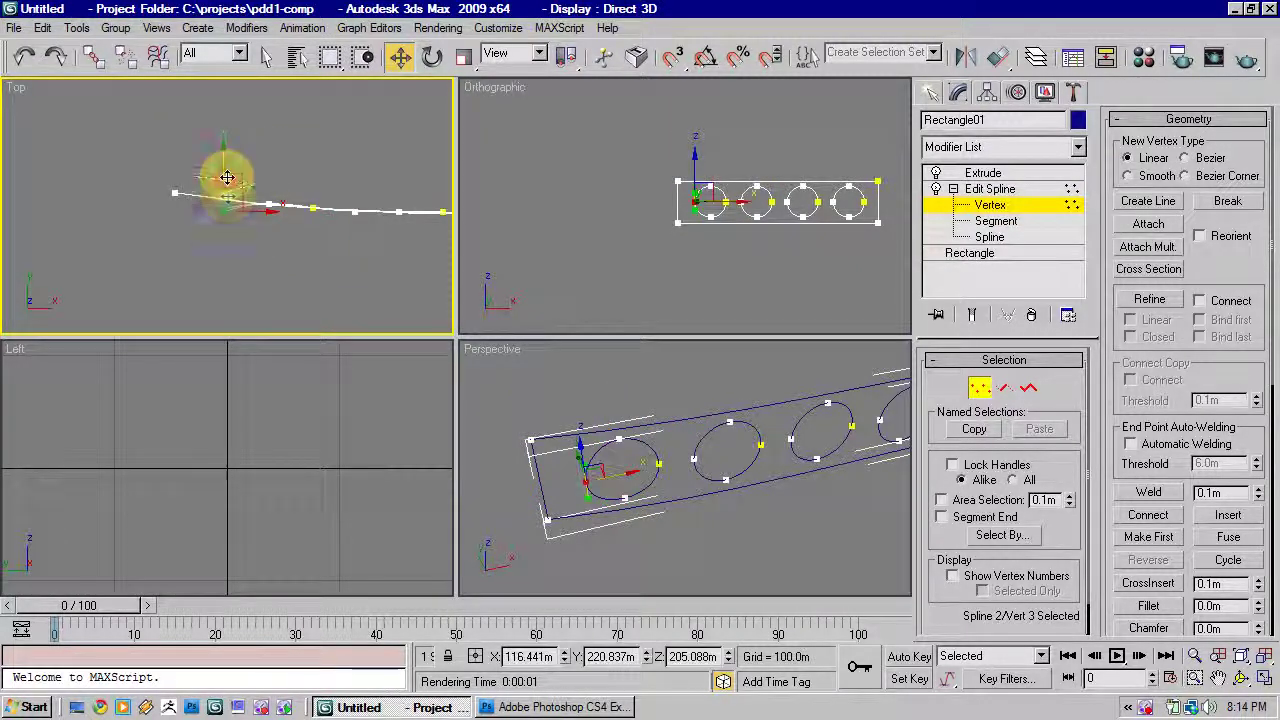
drag(229, 164, 229, 161)
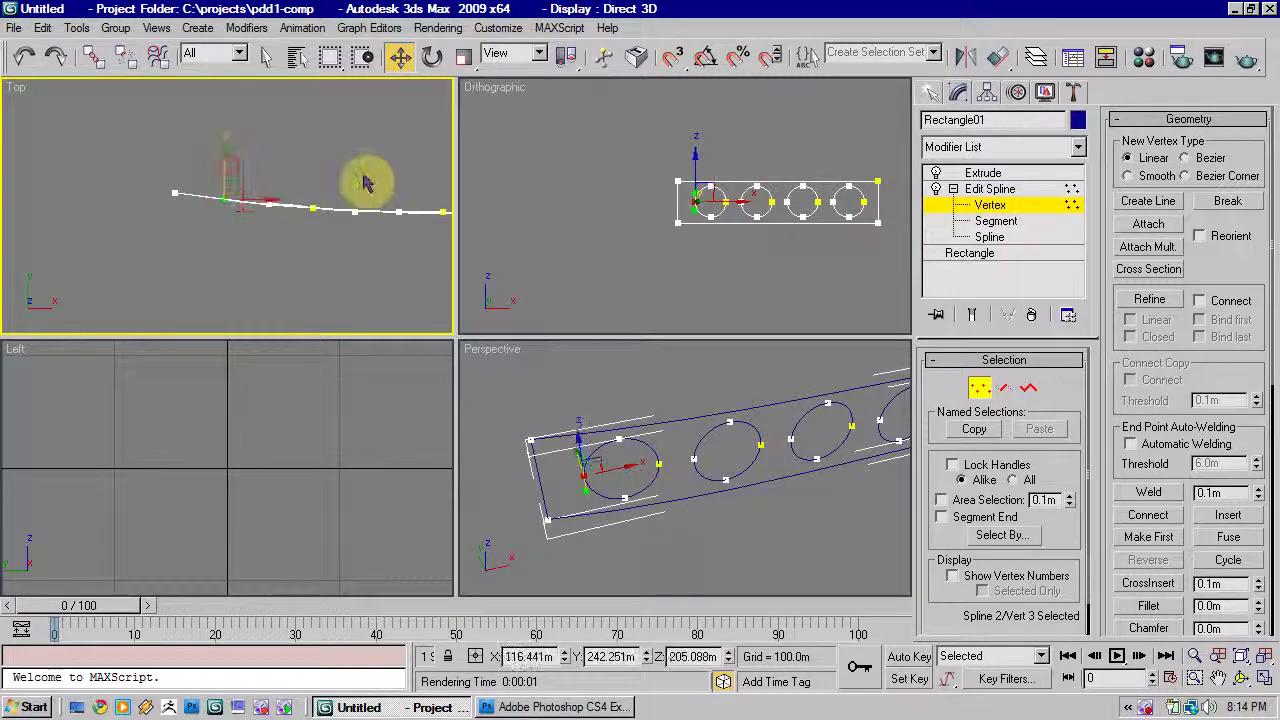
Step: Return to the Extrude level and examine the bent slab and its holes from several angles and from the top
click(1017, 189)
click(1014, 175)
alt+middle_drag(783, 443, 786, 374)
scroll(790, 380, down, 3)
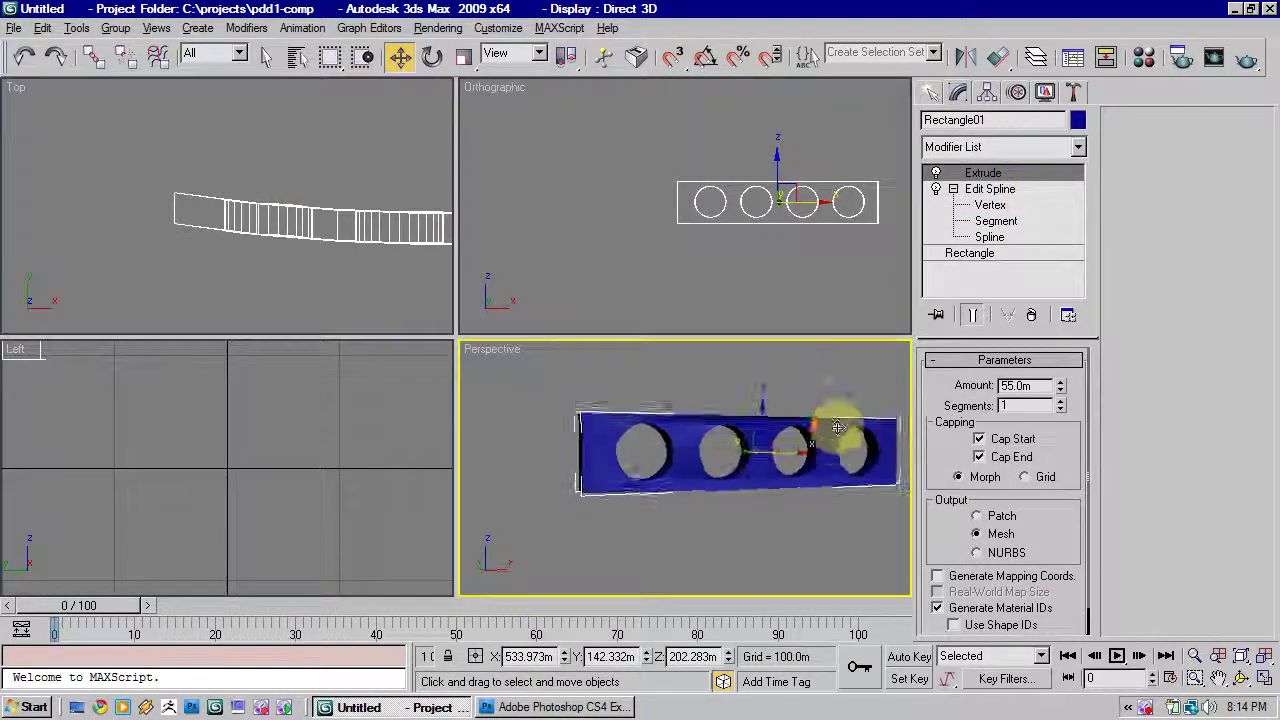
alt+middle_drag(838, 428, 815, 510)
middle_drag(343, 198, 237, 171)
scroll(278, 175, down, 4)
scroll(292, 190, up, 1)
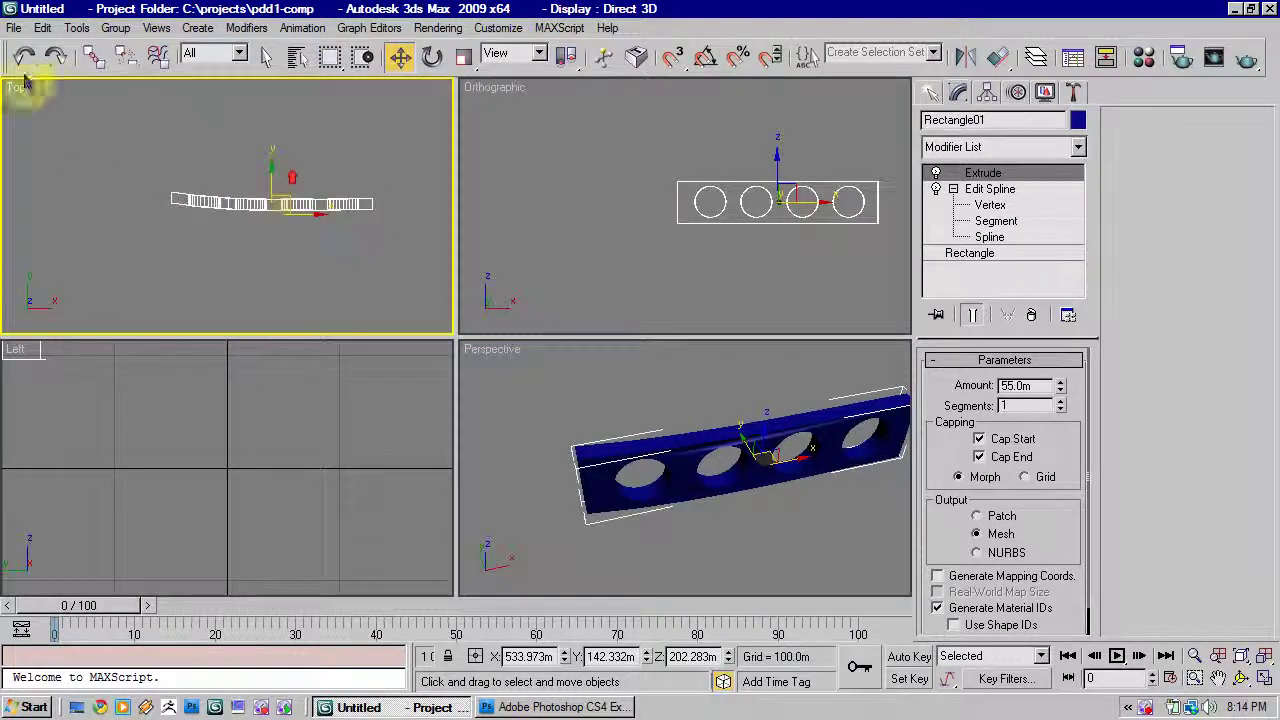
Step: Open the history of undoable operations
right_click(33, 66)
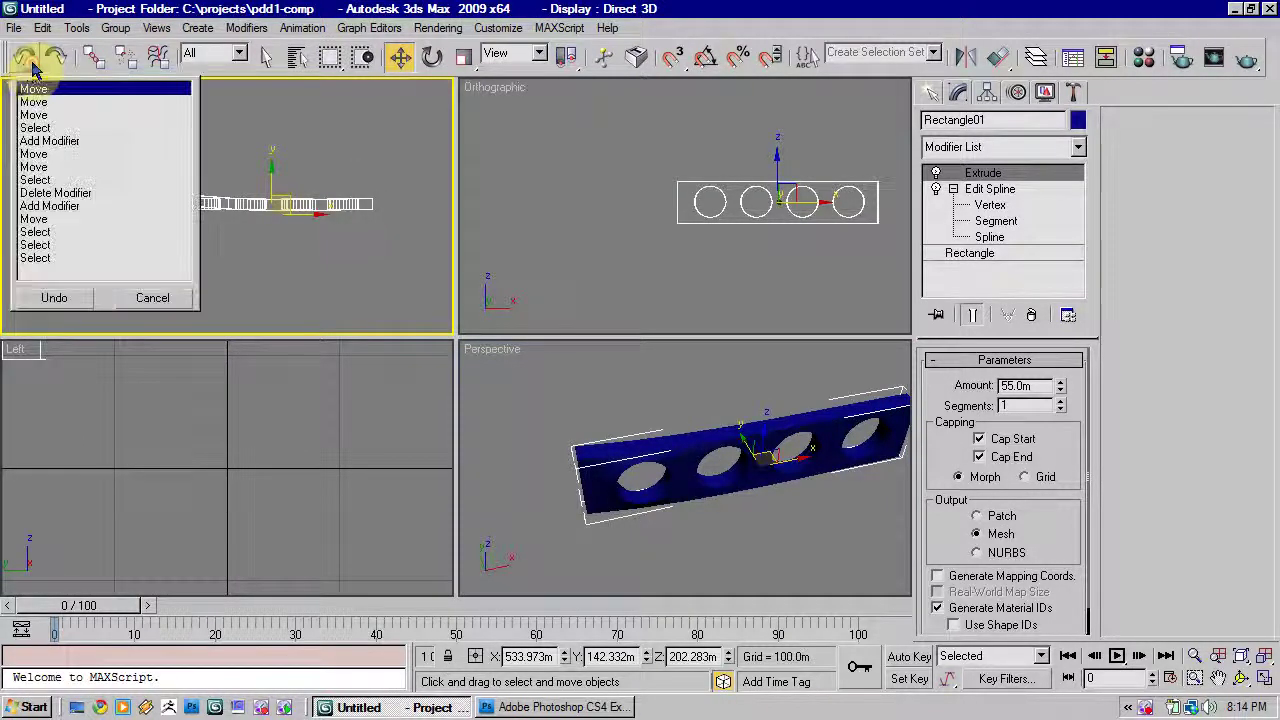